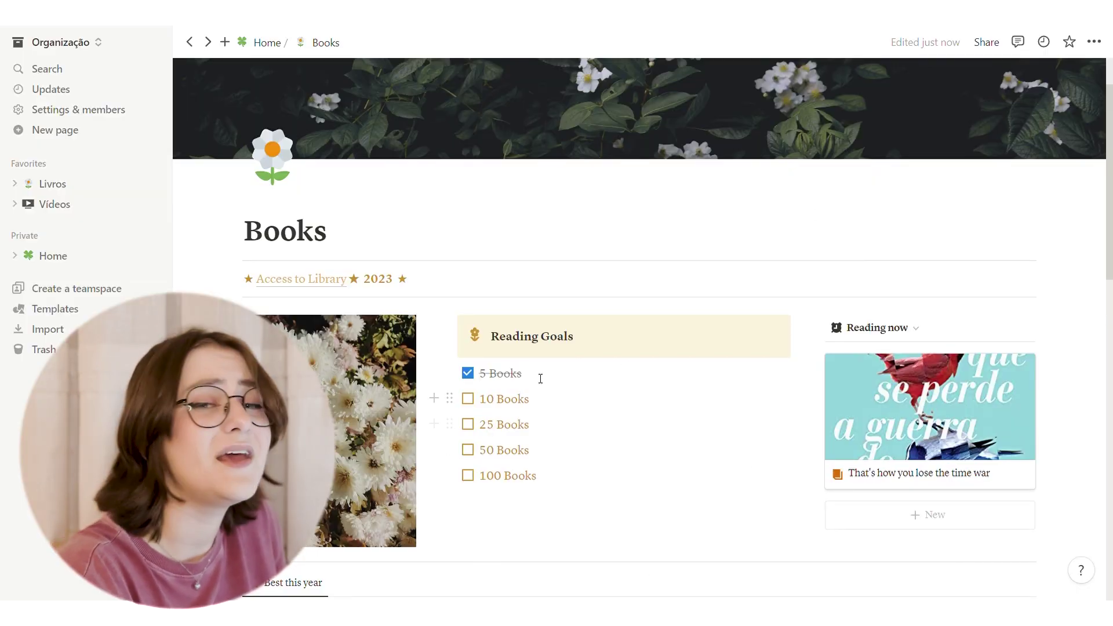
- Try marking reading goals such as 10 Books as achieved and clear them again
{"action": "left_click", "coordinate": [468, 450]}
{"action": "left_click", "coordinate": [468, 450]}
{"action": "left_click", "coordinate": [468, 424]}
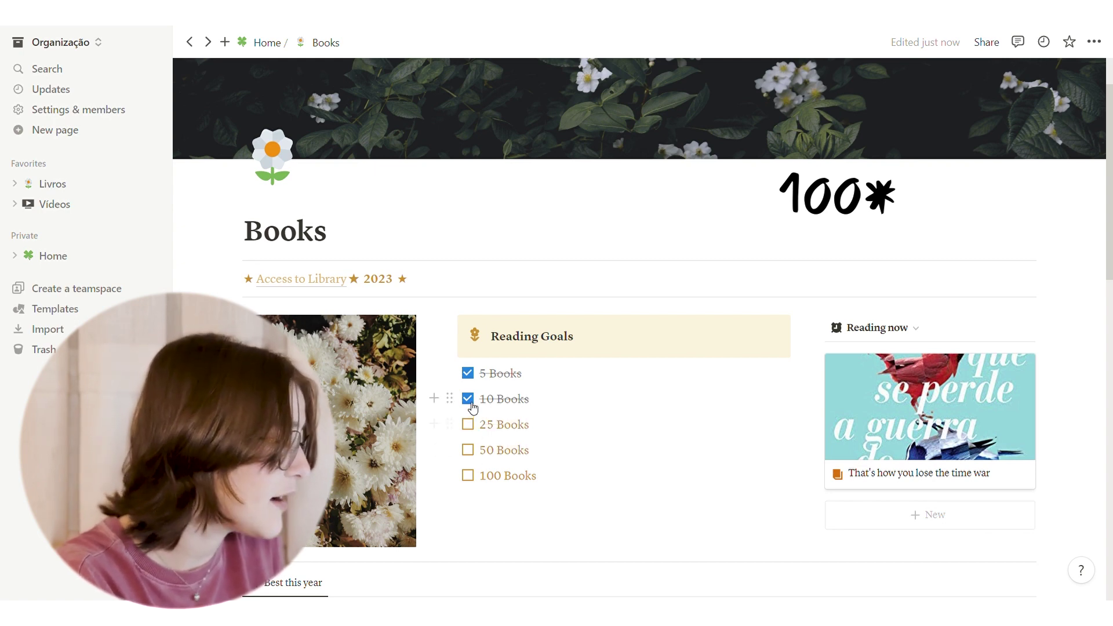
{"action": "left_click", "coordinate": [468, 399]}
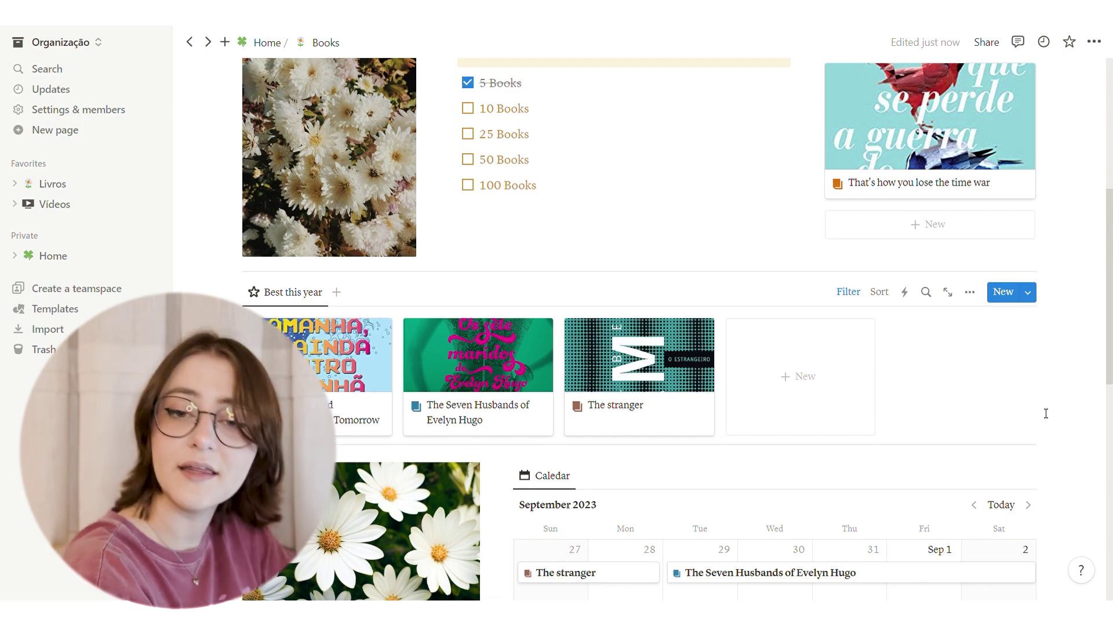
- Look over the Best this year gallery and the September 2023 reading calendar on the Books page
{"action": "scroll", "coordinate": [997, 399], "scroll_direction": "down", "scroll_amount": 5}
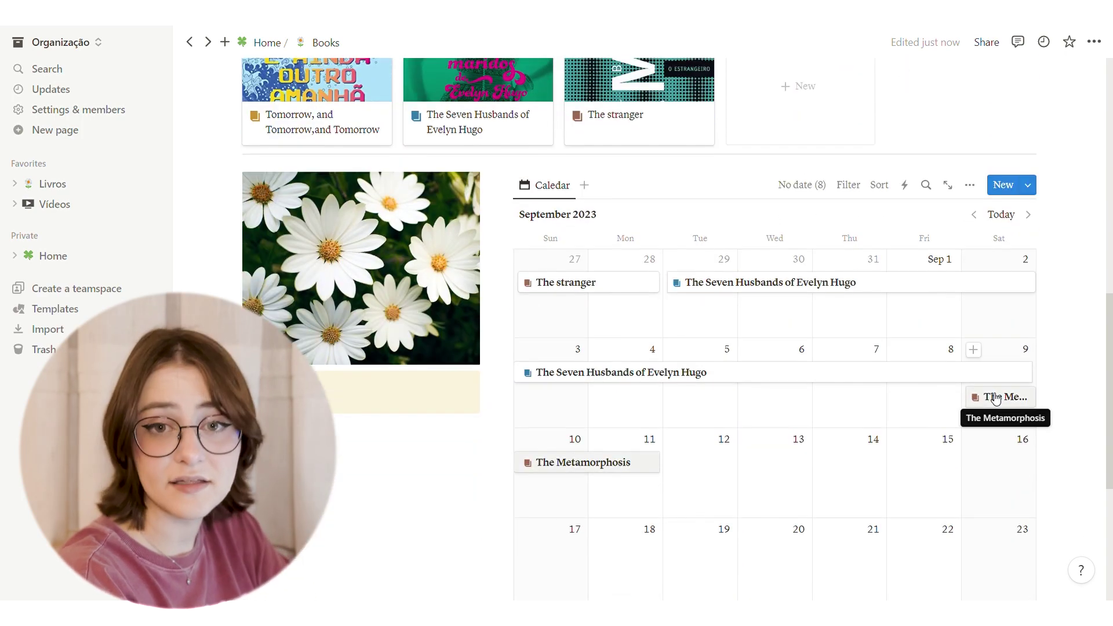
{"action": "scroll", "coordinate": [991, 445], "scroll_direction": "down", "scroll_amount": 1}
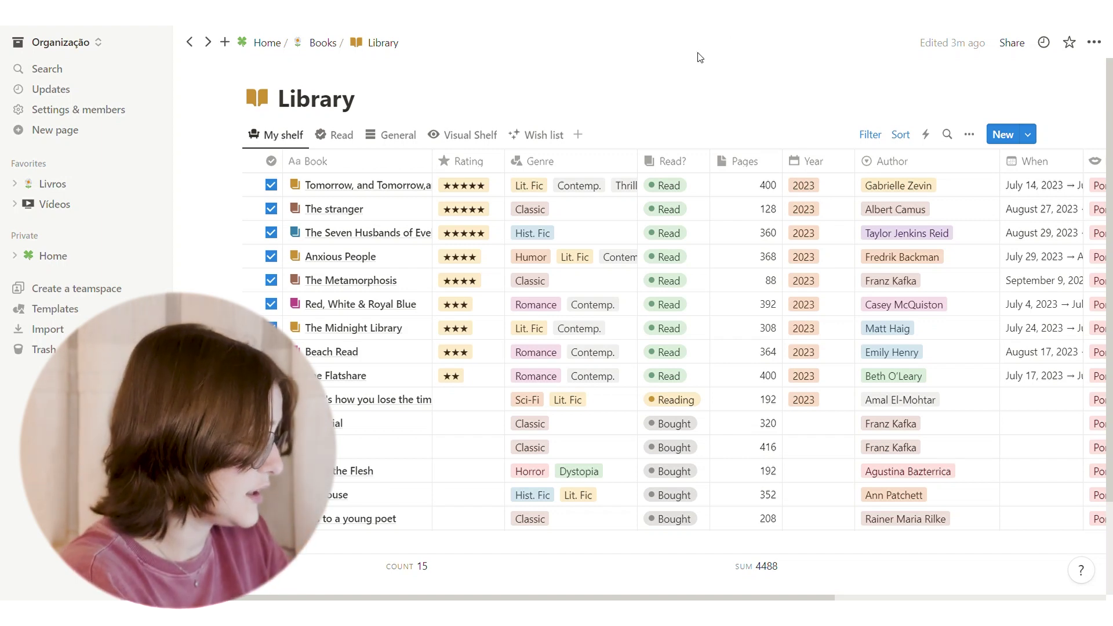
- Open the page of The trial from the Library, review its properties, Review and Notes sections, and close it
{"action": "left_click", "coordinate": [406, 423]}
{"action": "left_click", "coordinate": [776, 226]}
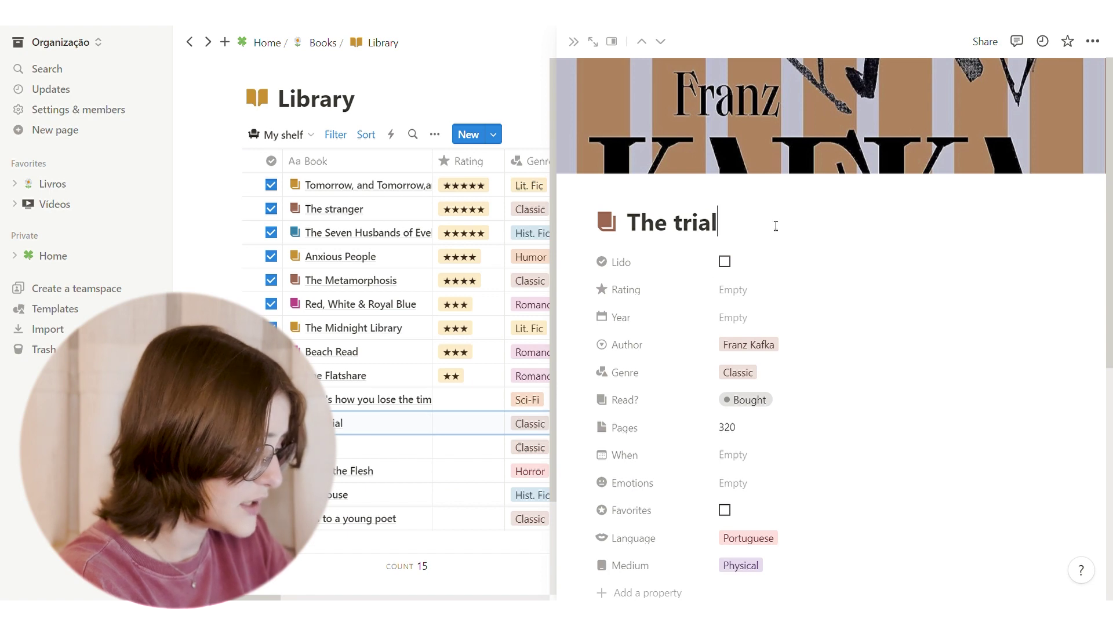
{"action": "scroll", "coordinate": [854, 237], "scroll_direction": "down", "scroll_amount": 7}
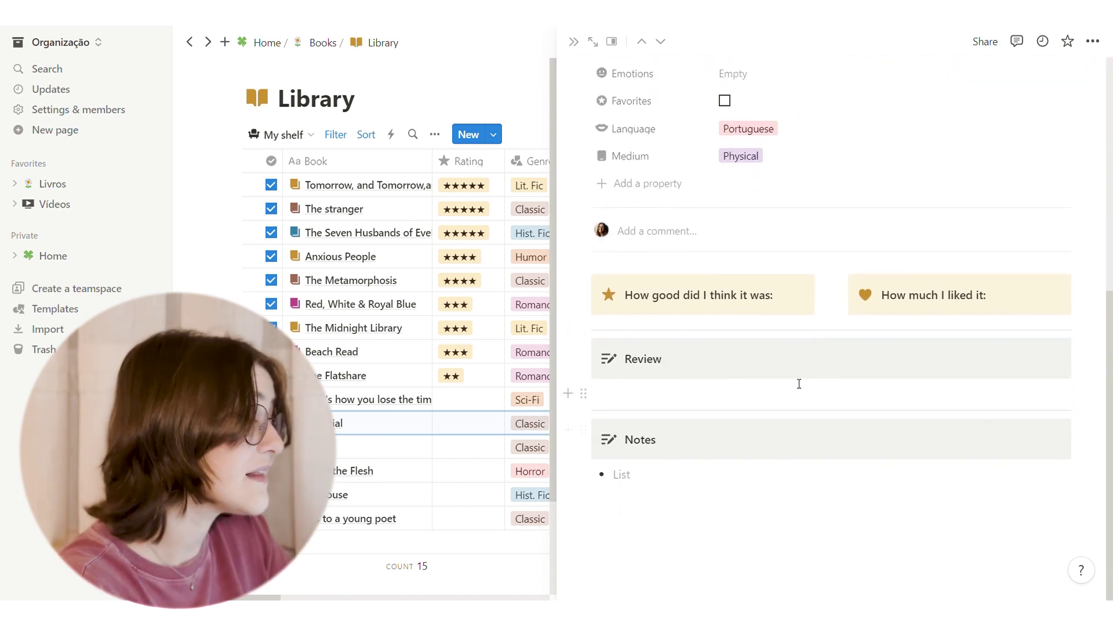
{"action": "scroll", "coordinate": [797, 348], "scroll_direction": "up", "scroll_amount": 7}
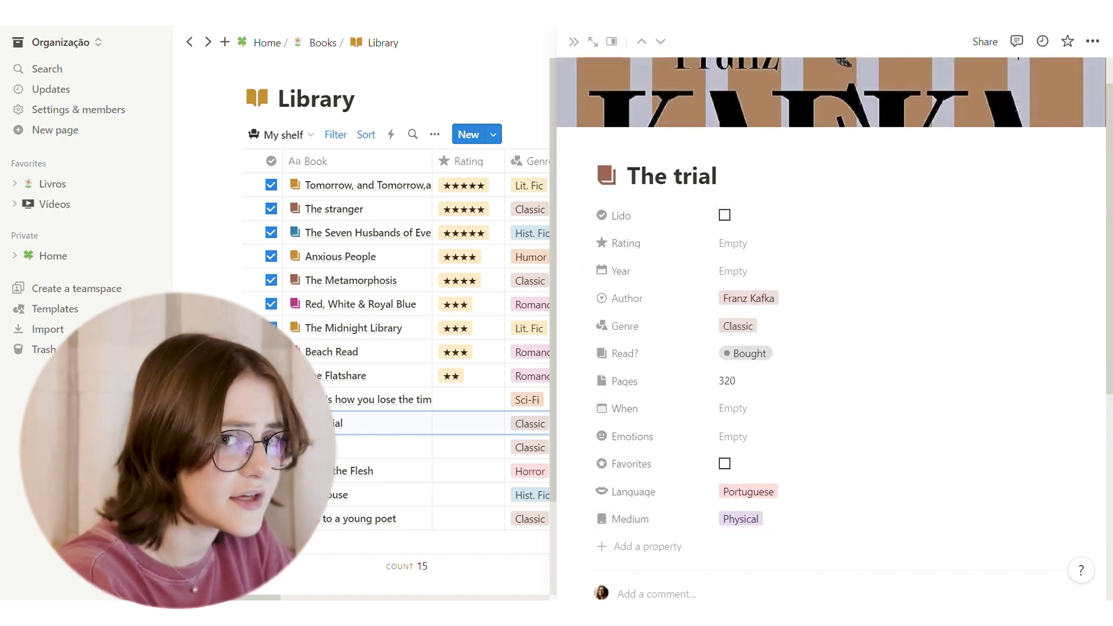
{"action": "left_click", "coordinate": [574, 42]}
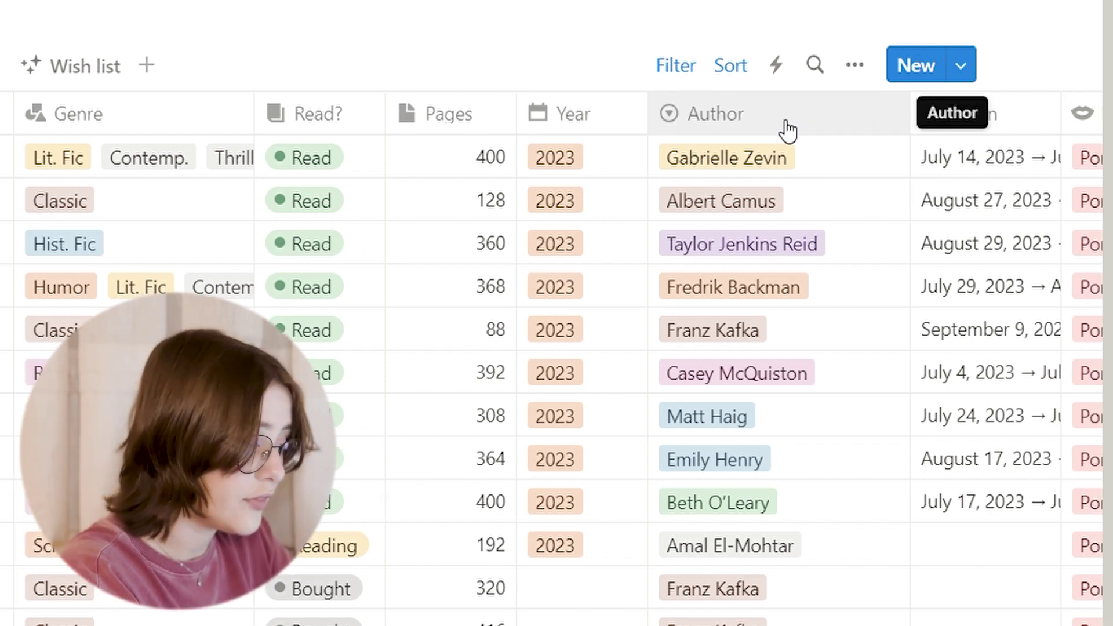
- Examine the Language and Medium options available for the first book in the My shelf table
{"action": "scroll", "coordinate": [787, 130], "scroll_direction": "right", "scroll_amount": 9}
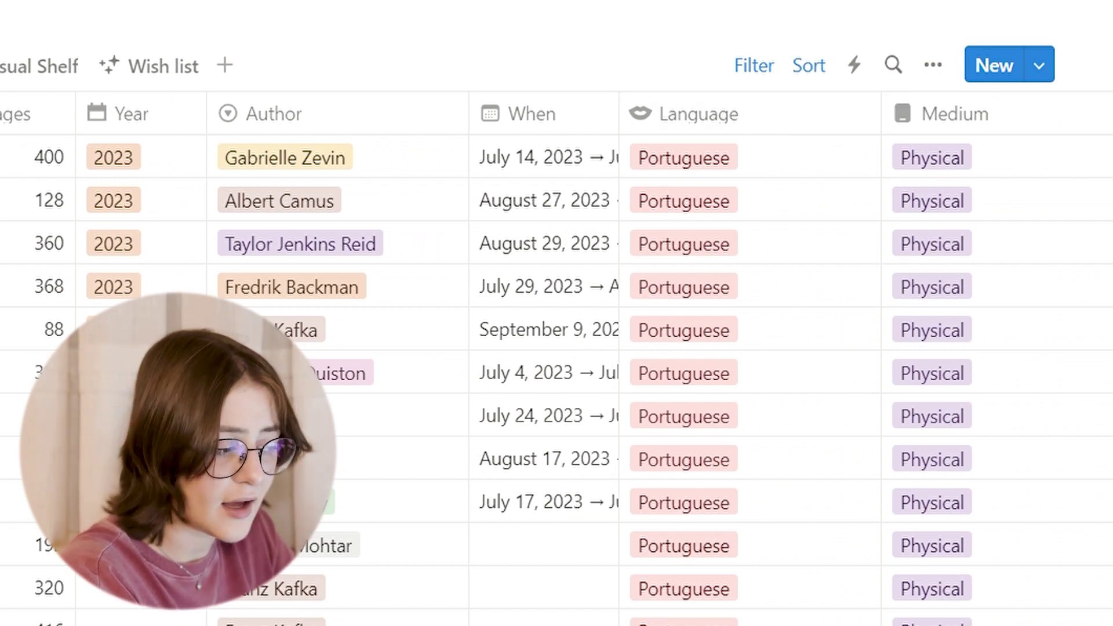
{"action": "left_click", "coordinate": [753, 168]}
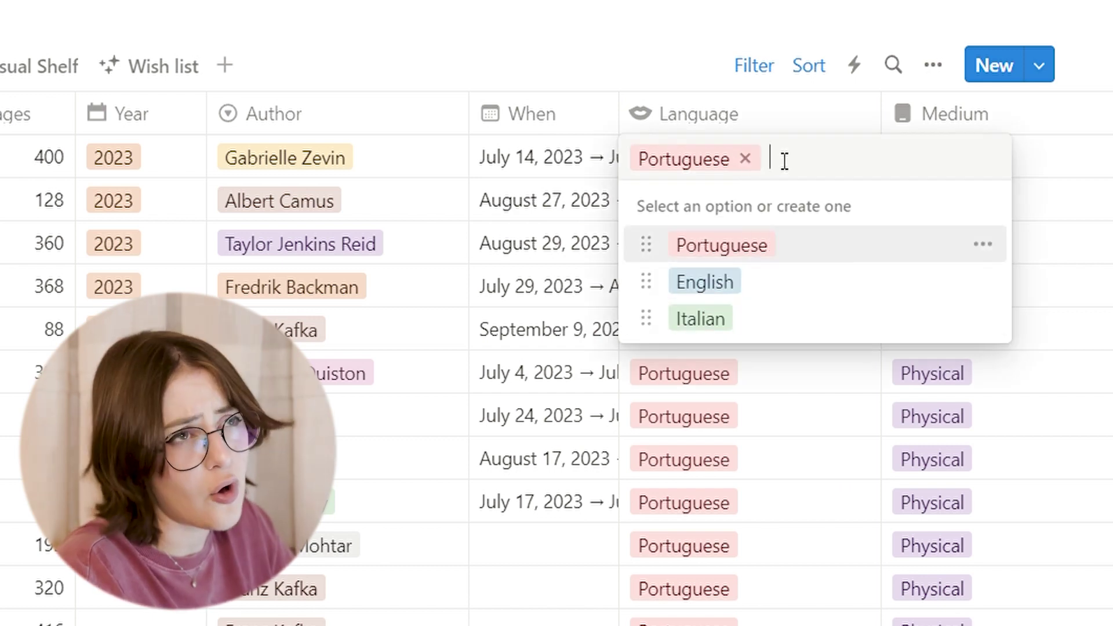
{"action": "key", "text": "Escape"}
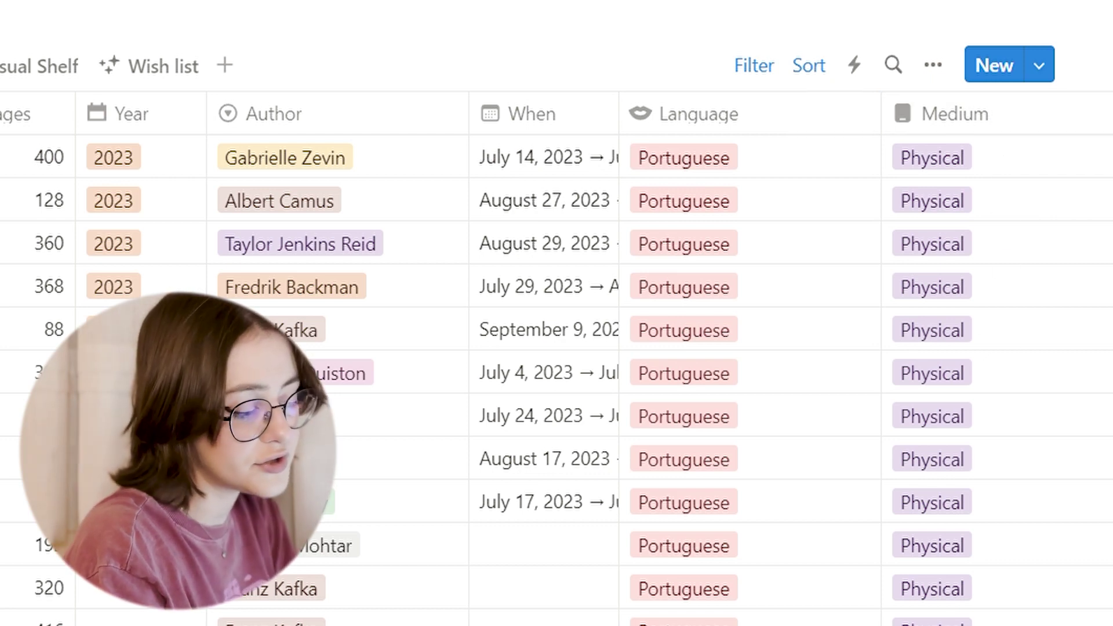
{"action": "left_click", "coordinate": [940, 163]}
{"action": "key", "text": "Escape"}
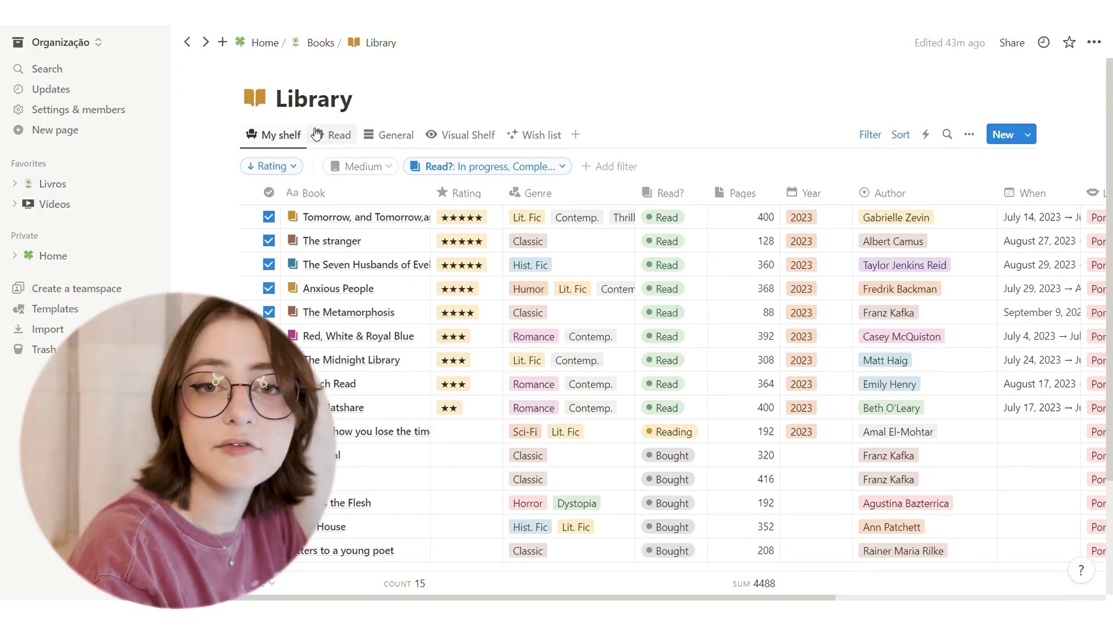
- View the Library's Read view and look through the whole book list in the General view
{"action": "left_click", "coordinate": [350, 138]}
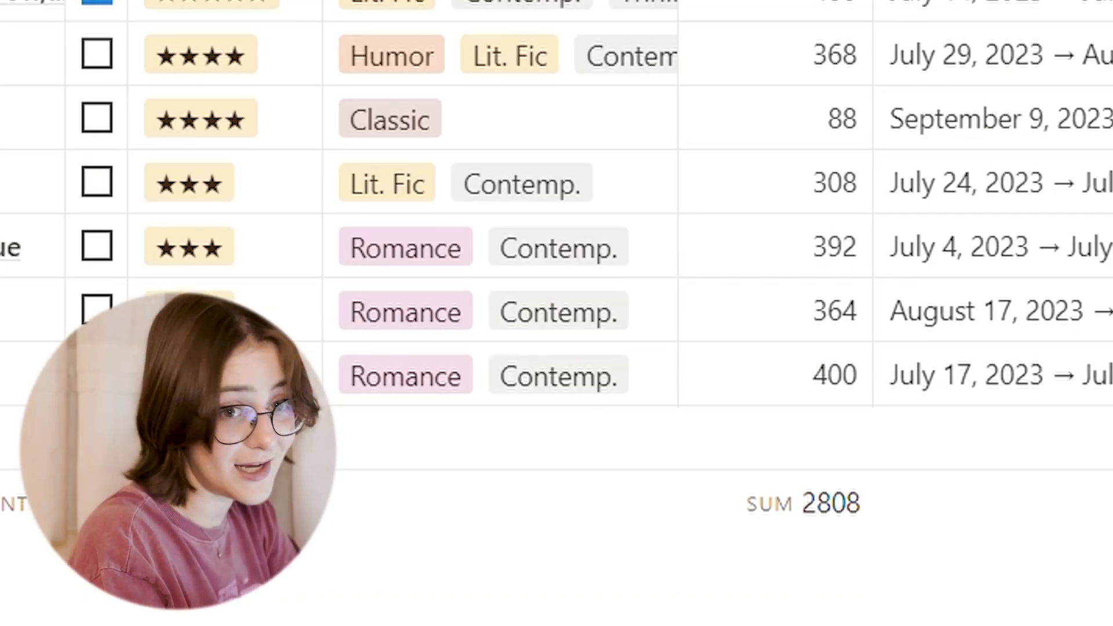
{"action": "left_click", "coordinate": [389, 135]}
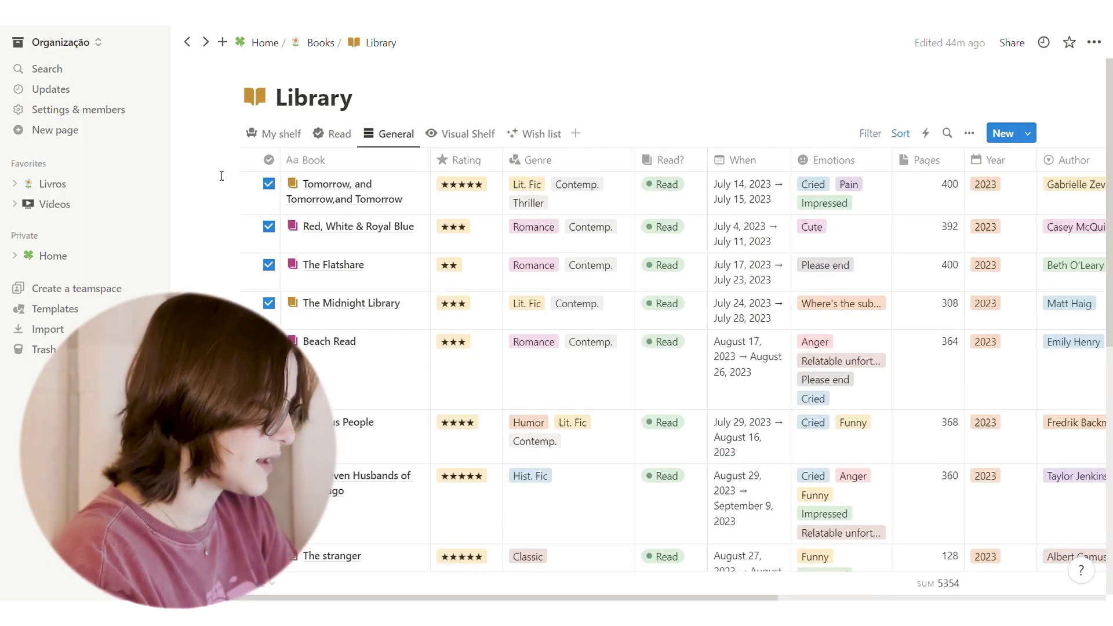
{"action": "scroll", "coordinate": [221, 176], "scroll_direction": "down", "scroll_amount": 8}
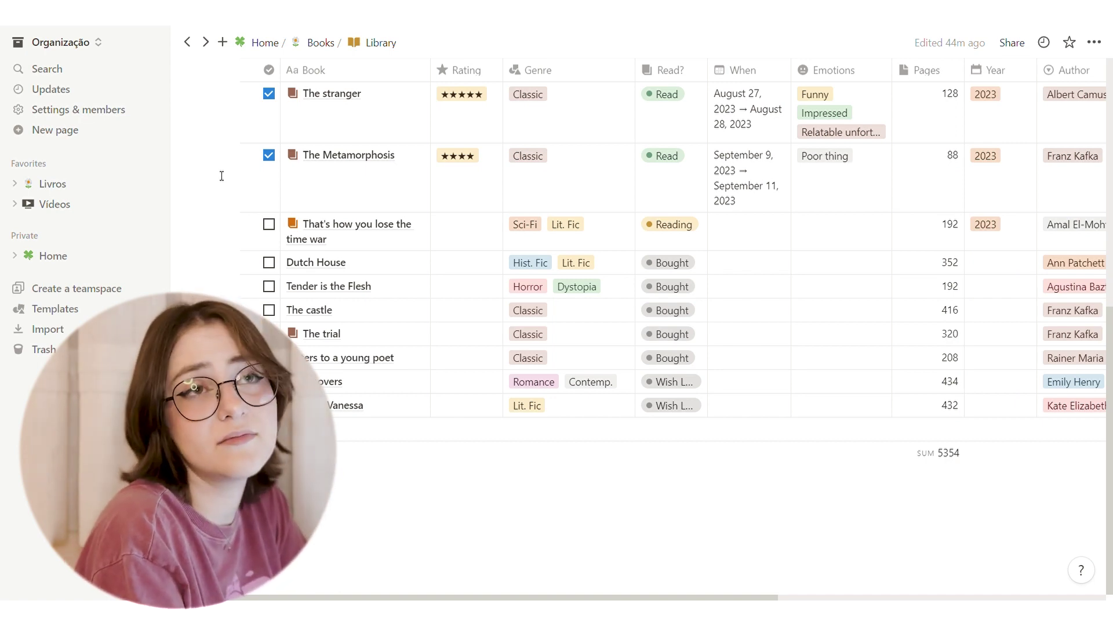
{"action": "scroll", "coordinate": [221, 176], "scroll_direction": "up", "scroll_amount": 8}
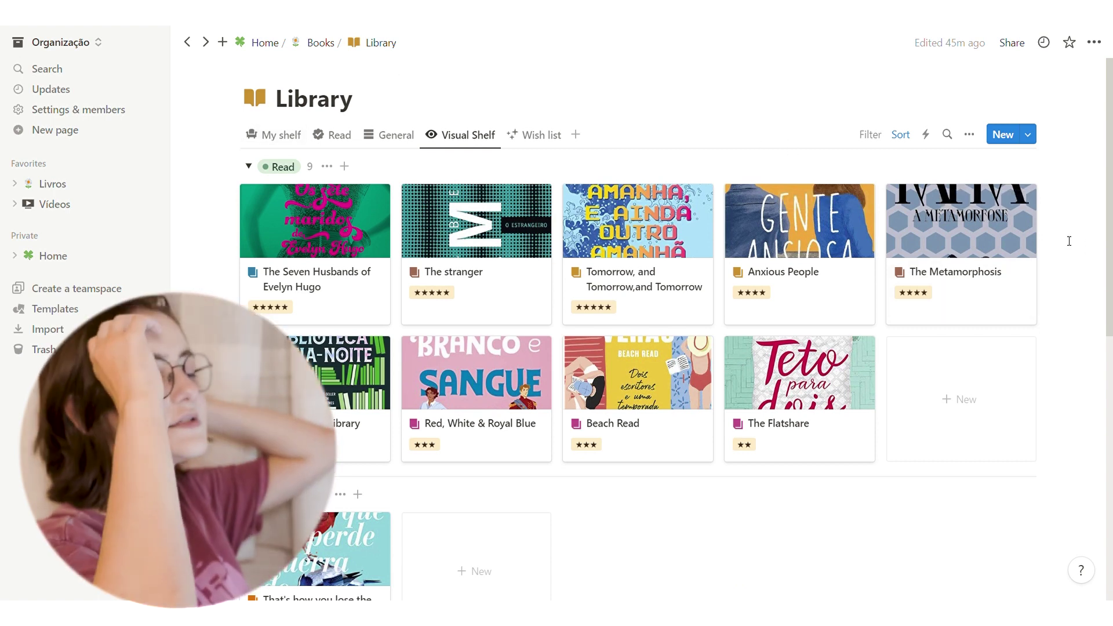
- Look through the status groups of the Visual Shelf and view the Library's Wish list
{"action": "scroll", "coordinate": [1070, 241], "scroll_direction": "down", "scroll_amount": 7}
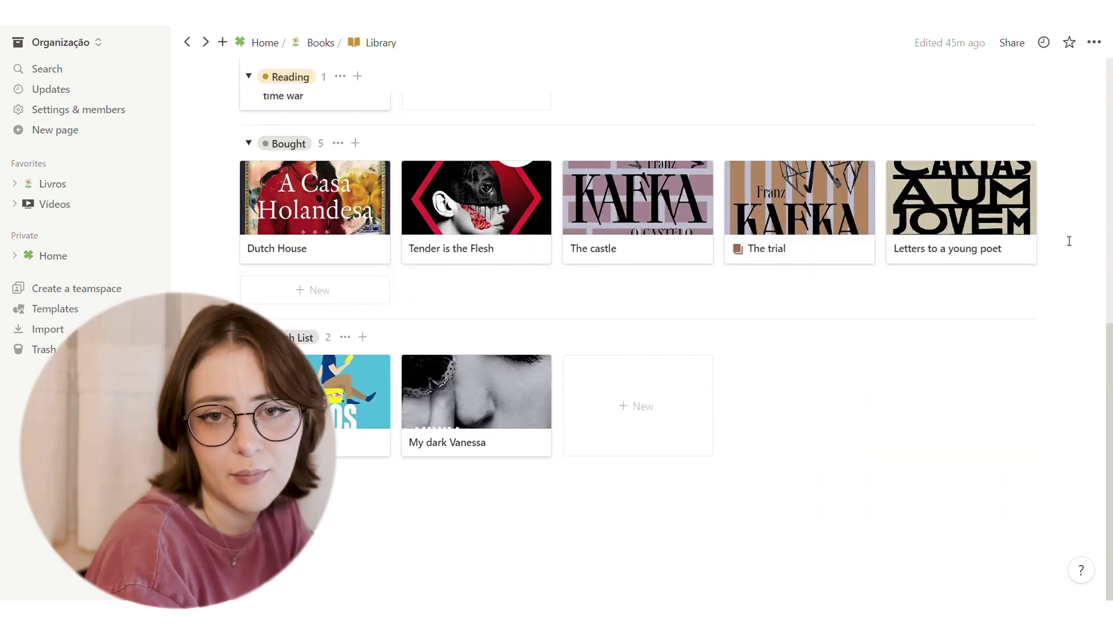
{"action": "scroll", "coordinate": [1069, 241], "scroll_direction": "up", "scroll_amount": 7}
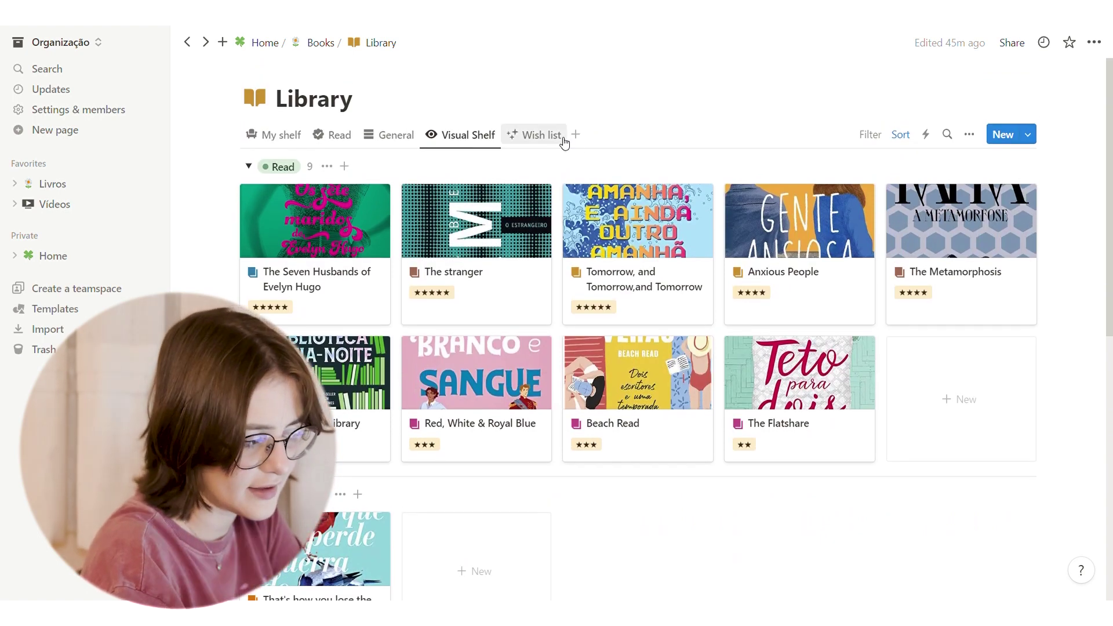
{"action": "left_click", "coordinate": [541, 135]}
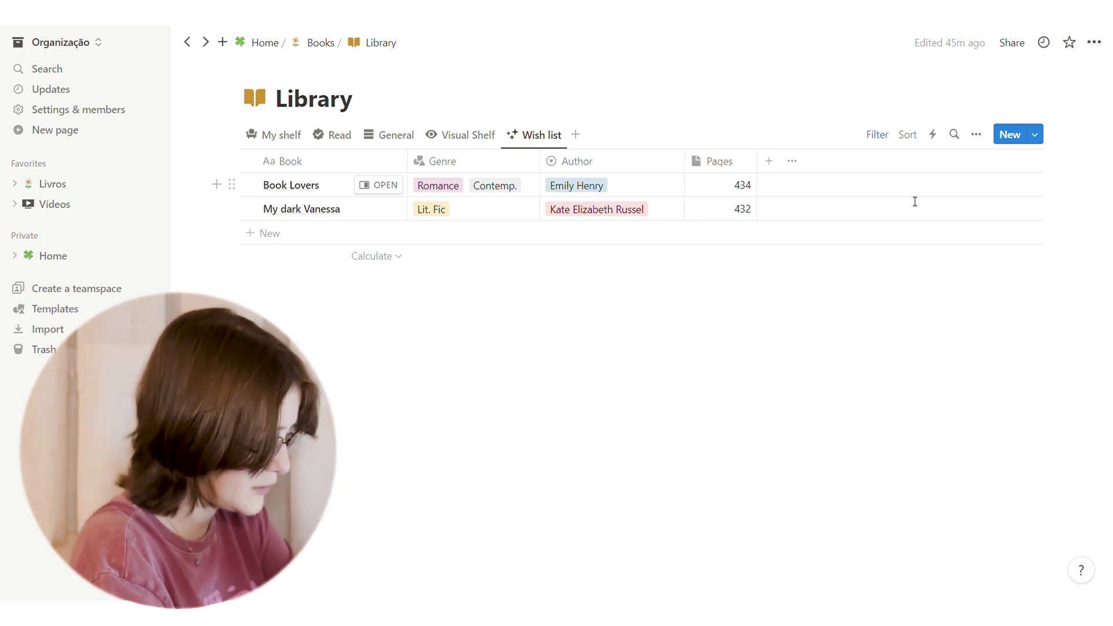
- Return to the Books page, view the Romance genre page, and try the Add Genre function
{"action": "left_click", "coordinate": [320, 42]}
{"action": "scroll", "coordinate": [412, 201], "scroll_direction": "down", "scroll_amount": 10}
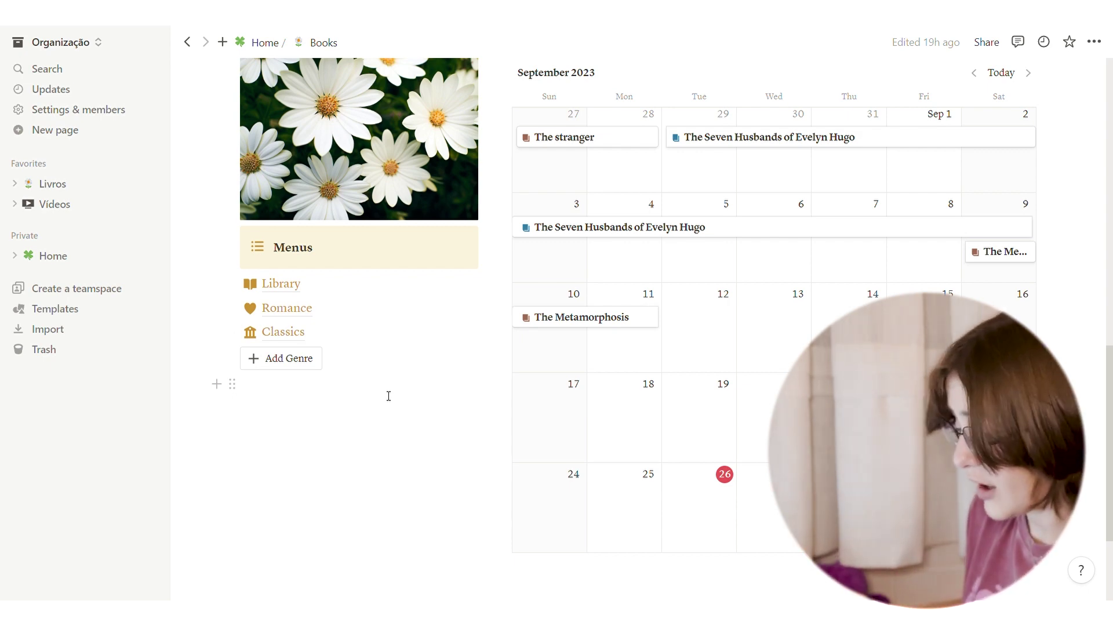
{"action": "left_click", "coordinate": [320, 308]}
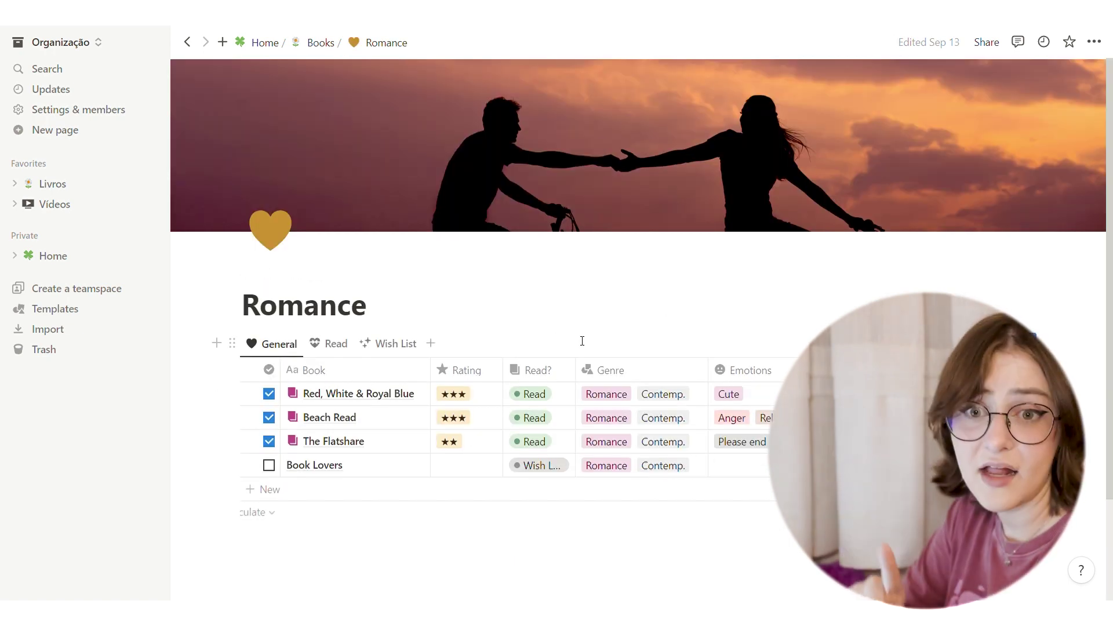
{"action": "key", "text": "alt+Left"}
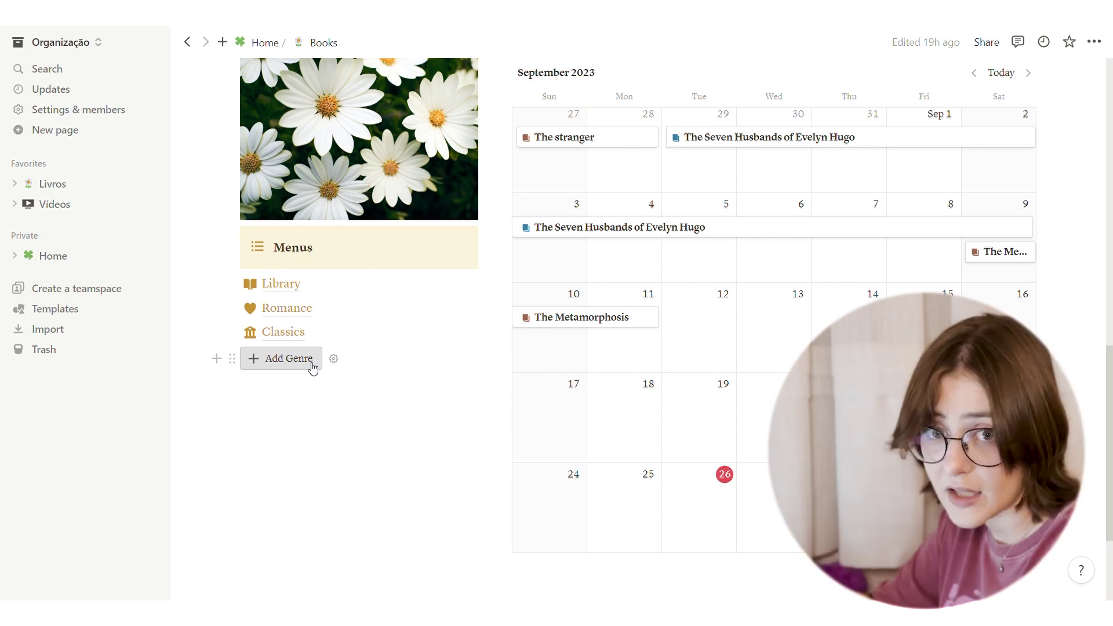
{"action": "left_click", "coordinate": [289, 359]}
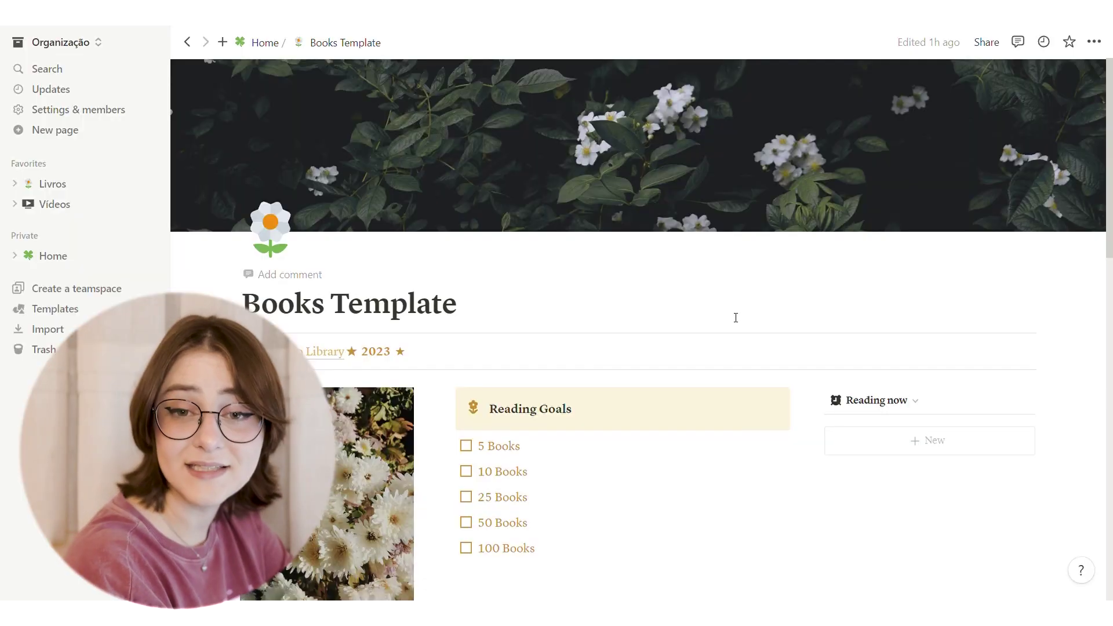
- Look through the Books Template page, including its example book in the gallery and calendar
{"action": "scroll", "coordinate": [736, 317], "scroll_direction": "down", "scroll_amount": 8}
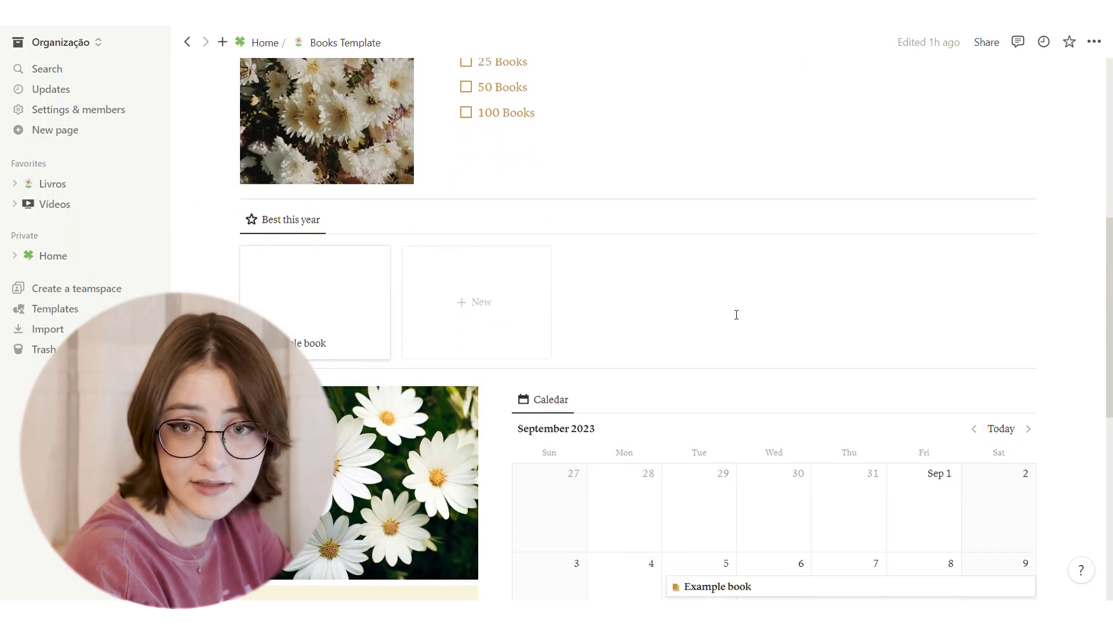
{"action": "scroll", "coordinate": [735, 315], "scroll_direction": "down", "scroll_amount": 5}
{"action": "scroll", "coordinate": [734, 313], "scroll_direction": "up", "scroll_amount": 3}
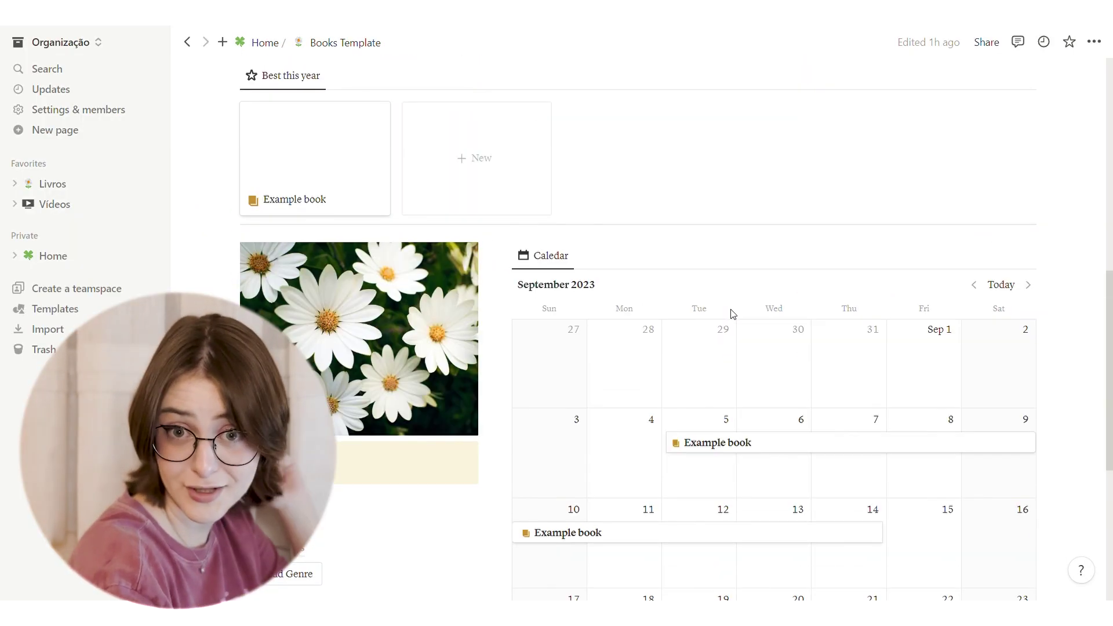
{"action": "scroll", "coordinate": [733, 314], "scroll_direction": "up", "scroll_amount": 10}
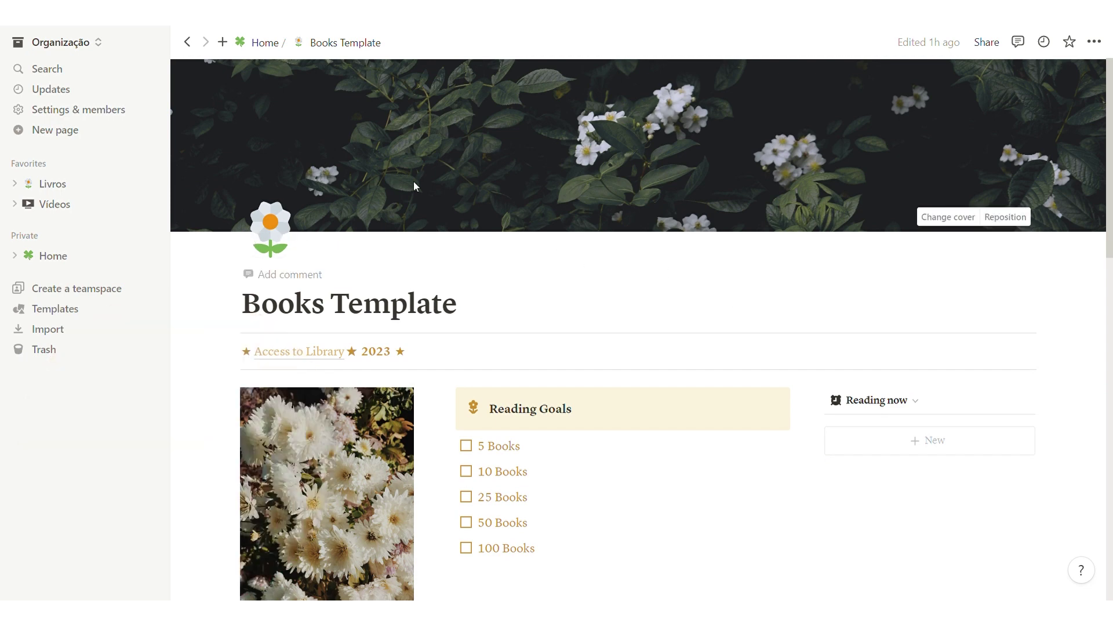
- Browse the emoji, icon and custom image choices for the Books Template page icon
{"action": "left_click", "coordinate": [276, 234]}
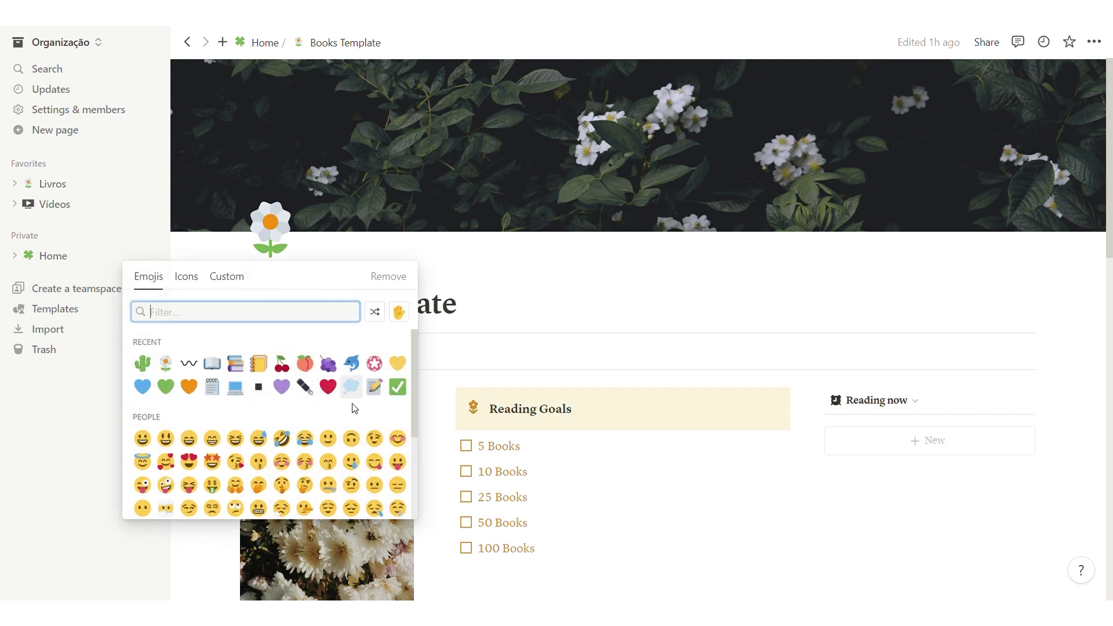
{"action": "scroll", "coordinate": [354, 406], "scroll_direction": "down", "scroll_amount": 10}
{"action": "scroll", "coordinate": [357, 407], "scroll_direction": "up", "scroll_amount": 10}
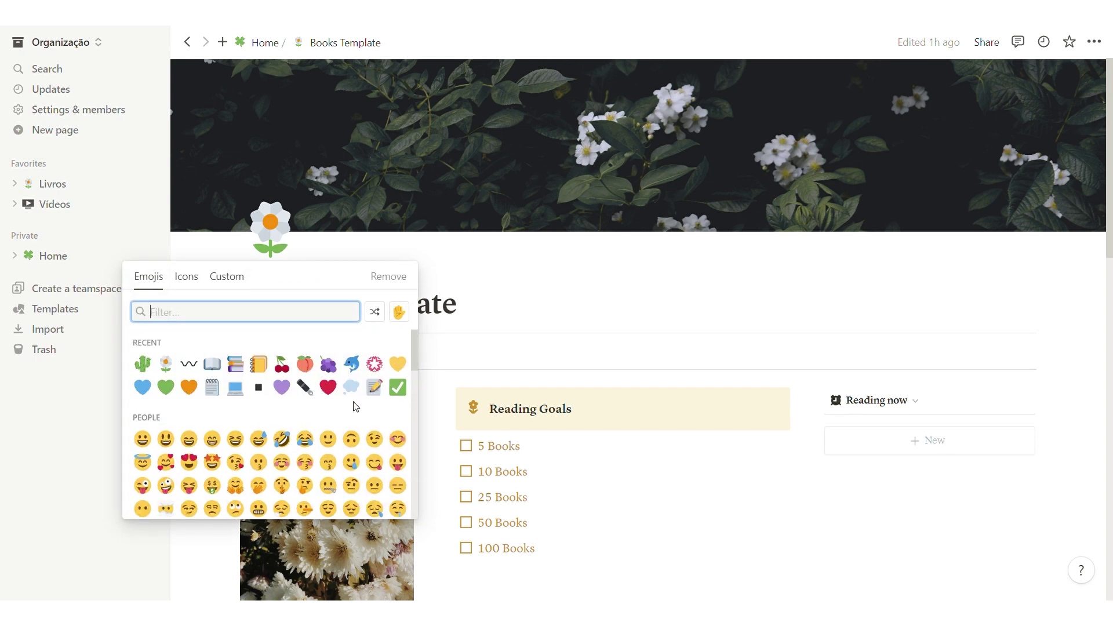
{"action": "left_click", "coordinate": [196, 282]}
{"action": "left_click", "coordinate": [228, 283]}
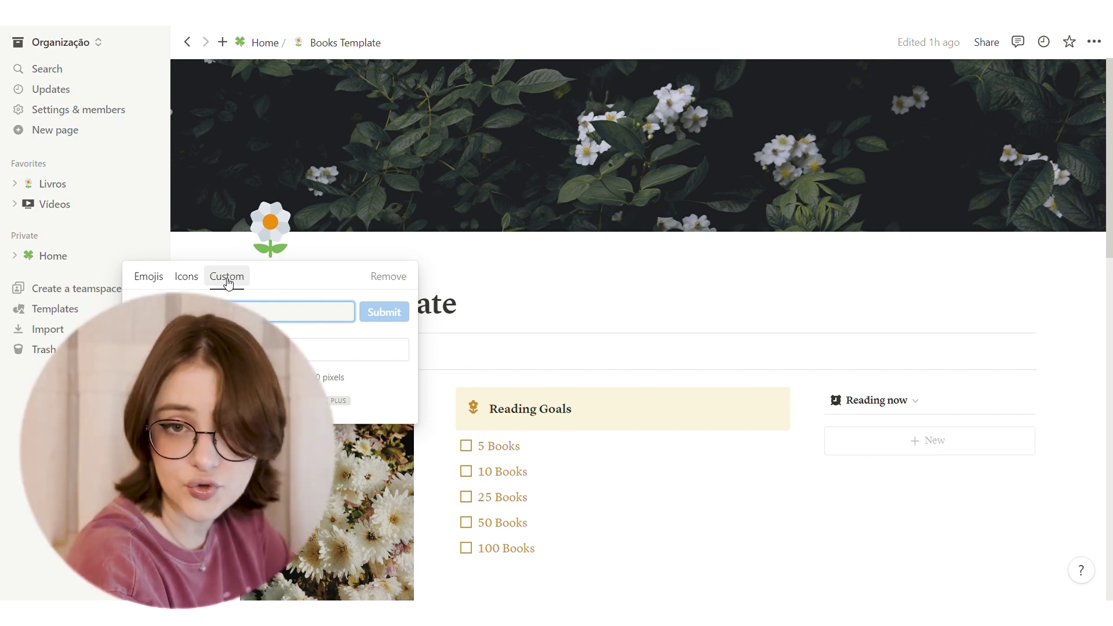
{"action": "key", "text": "Escape"}
- Try repositioning the flower cover image of the Books Template page
{"action": "left_click", "coordinate": [1008, 216]}
{"action": "left_click_drag", "start_coordinate": [773, 167], "coordinate": [597, 120]}
{"action": "left_click", "coordinate": [1013, 217]}
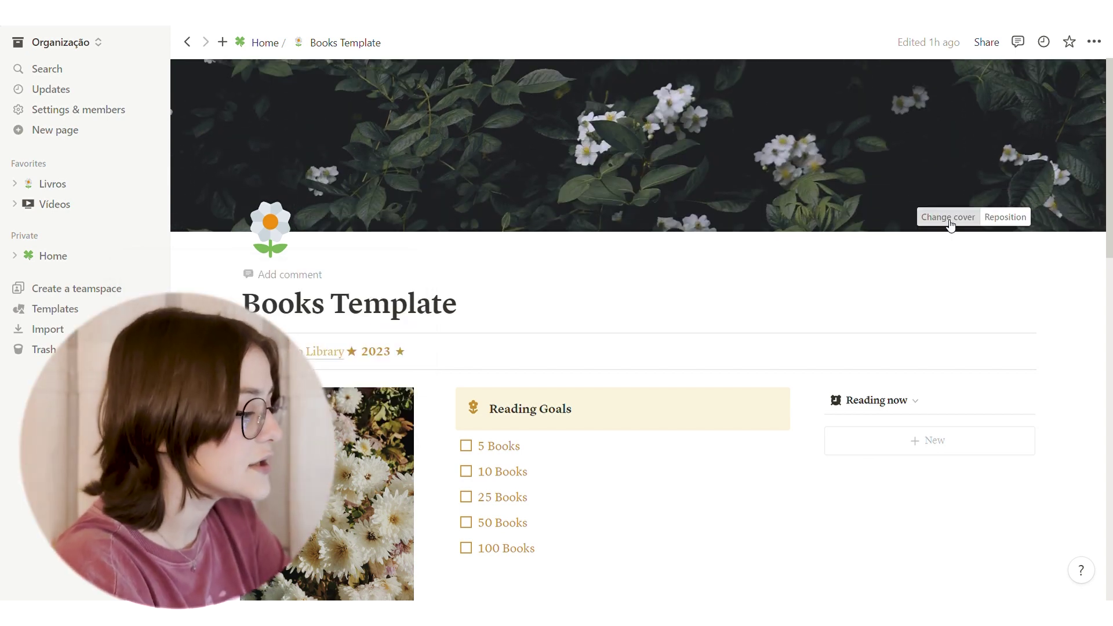
- Replace the page cover with an Unsplash photo of an open book among shelves, searching for "book"
{"action": "left_click", "coordinate": [944, 217]}
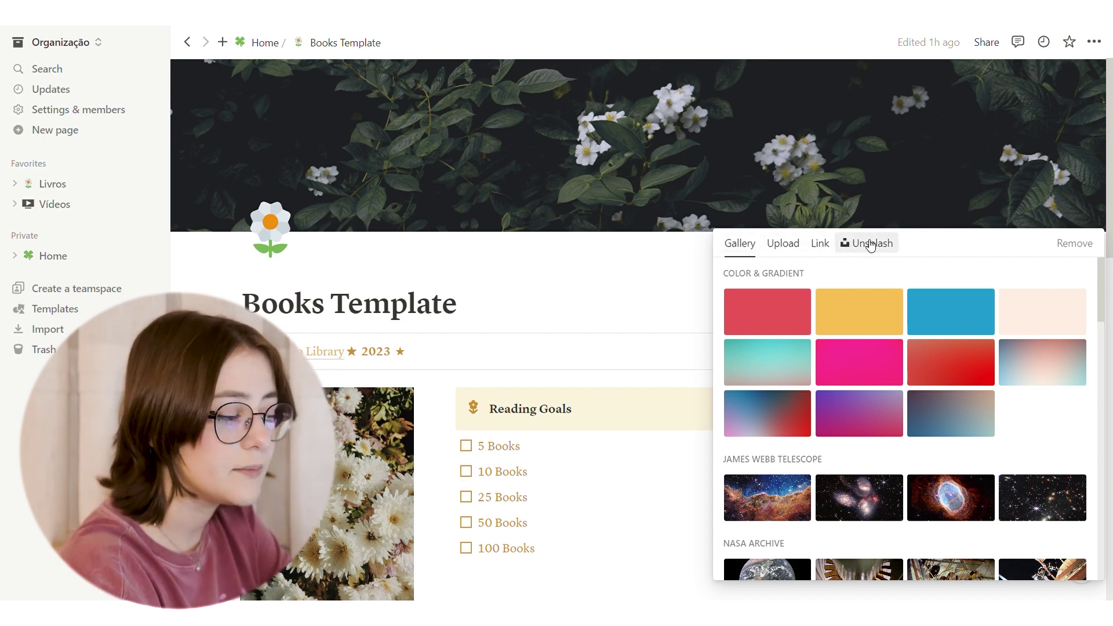
{"action": "left_click", "coordinate": [898, 251]}
{"action": "type", "text": "book"}
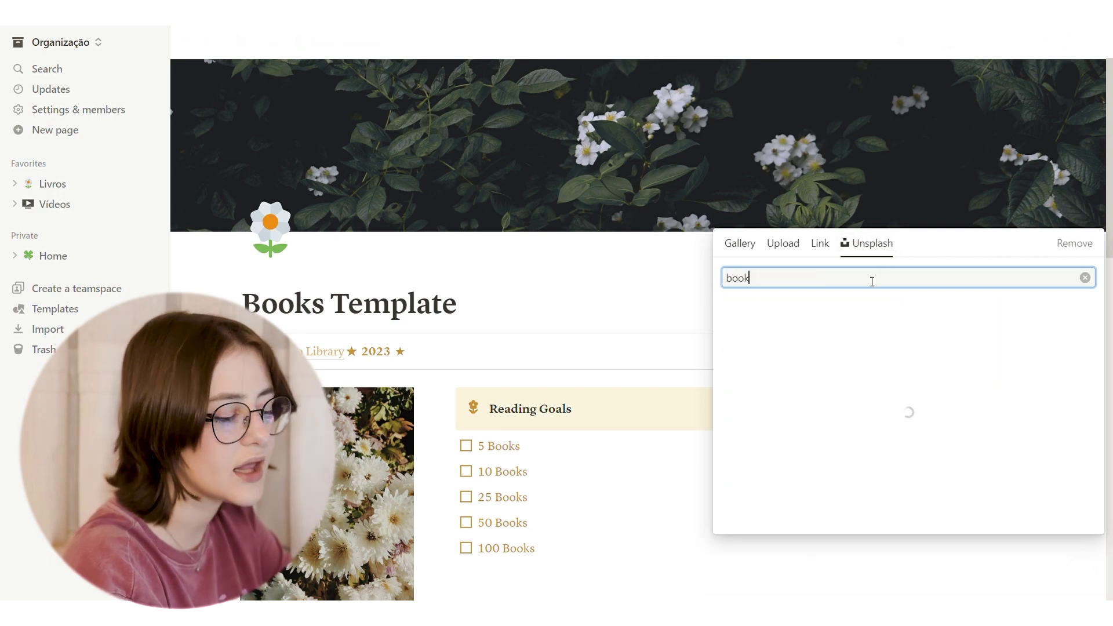
{"action": "left_click", "coordinate": [864, 328]}
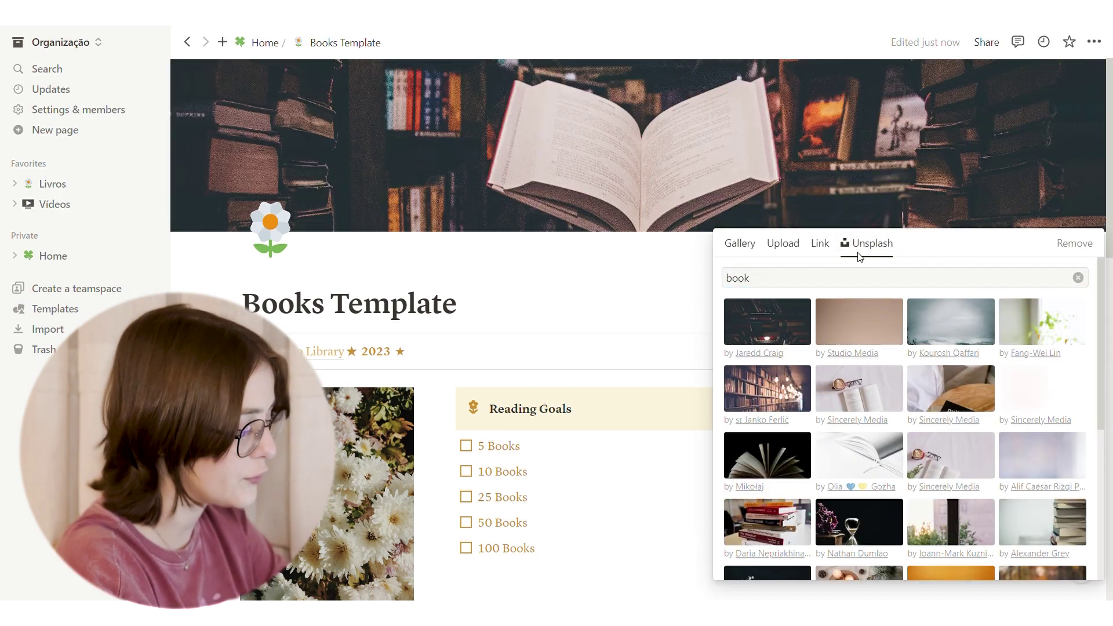
- View the upload options for replacing the flower image beside the Reading Goals section
{"action": "scroll", "coordinate": [318, 302], "scroll_direction": "down", "scroll_amount": 3}
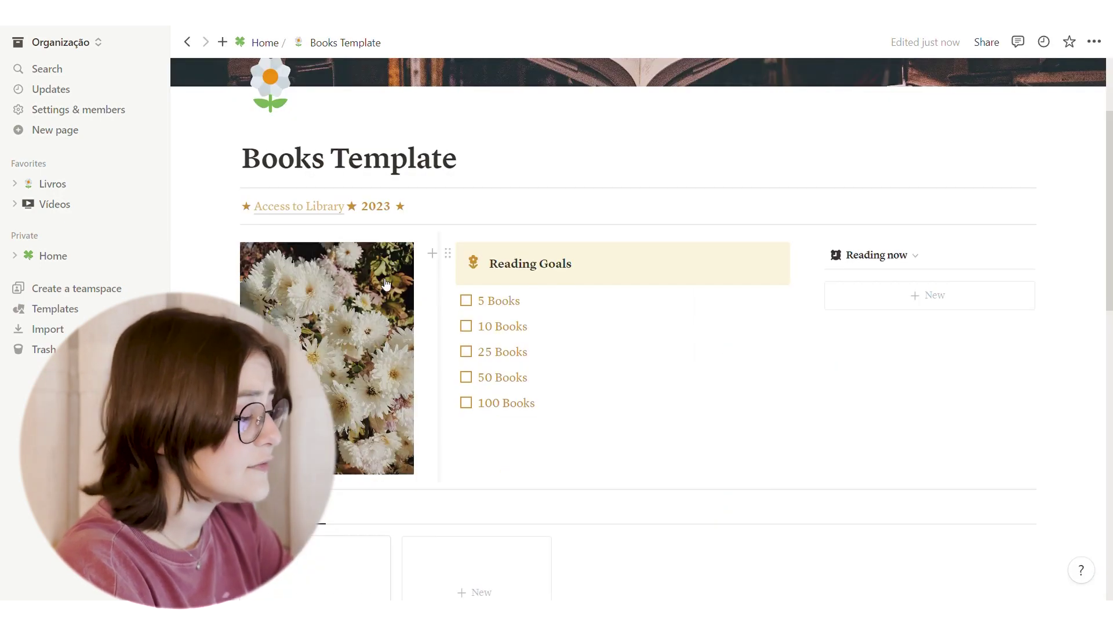
{"action": "right_click", "coordinate": [318, 302]}
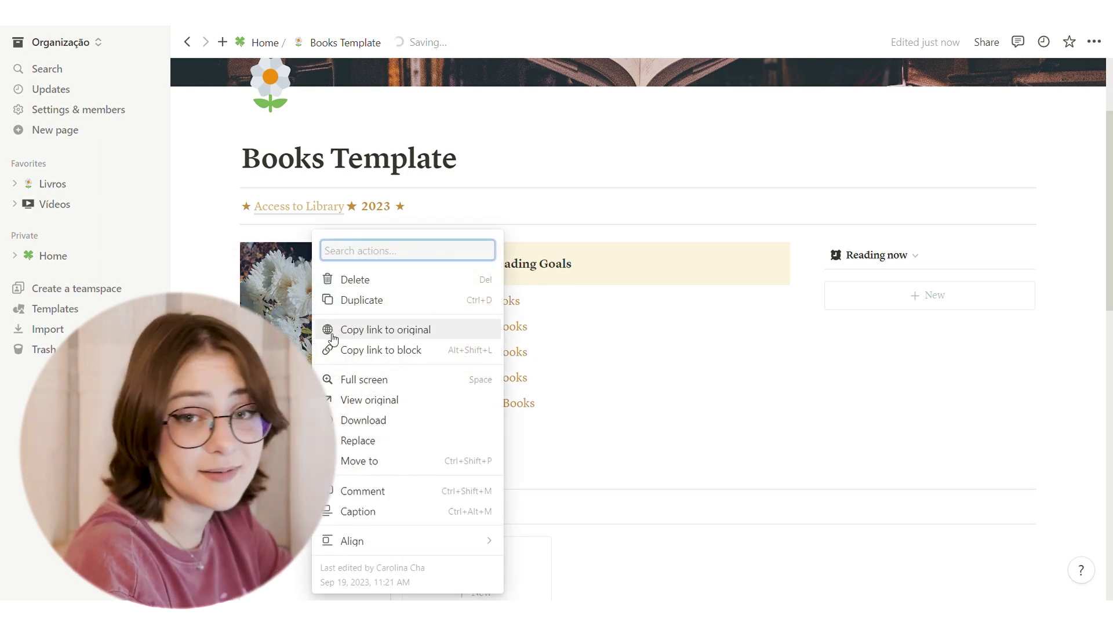
{"action": "left_click", "coordinate": [374, 440]}
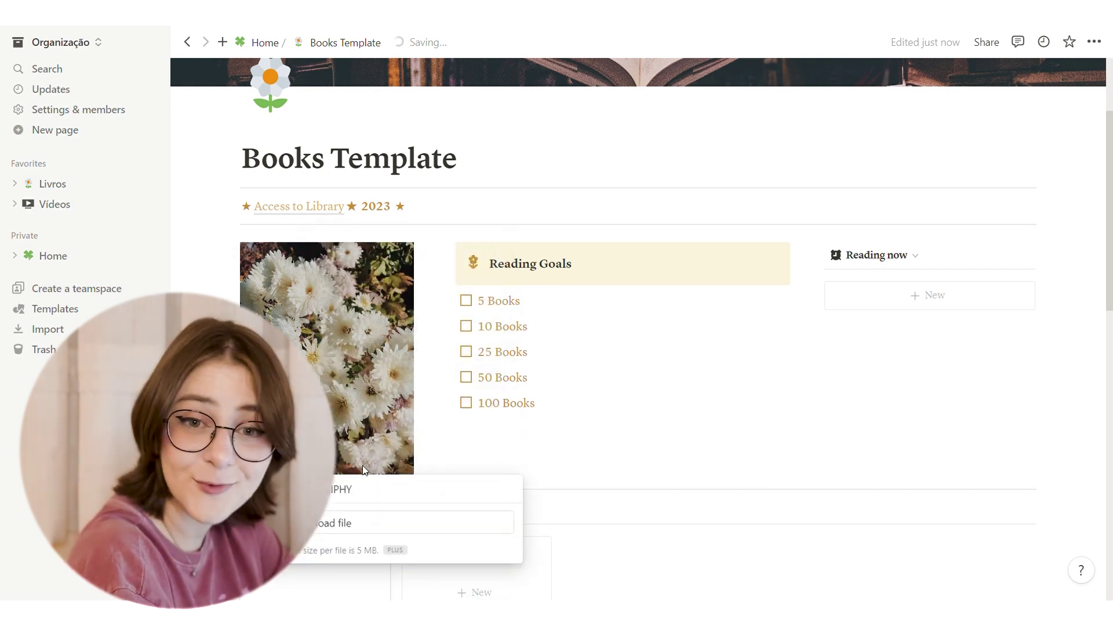
{"action": "left_click", "coordinate": [279, 489]}
{"action": "left_click", "coordinate": [495, 214]}
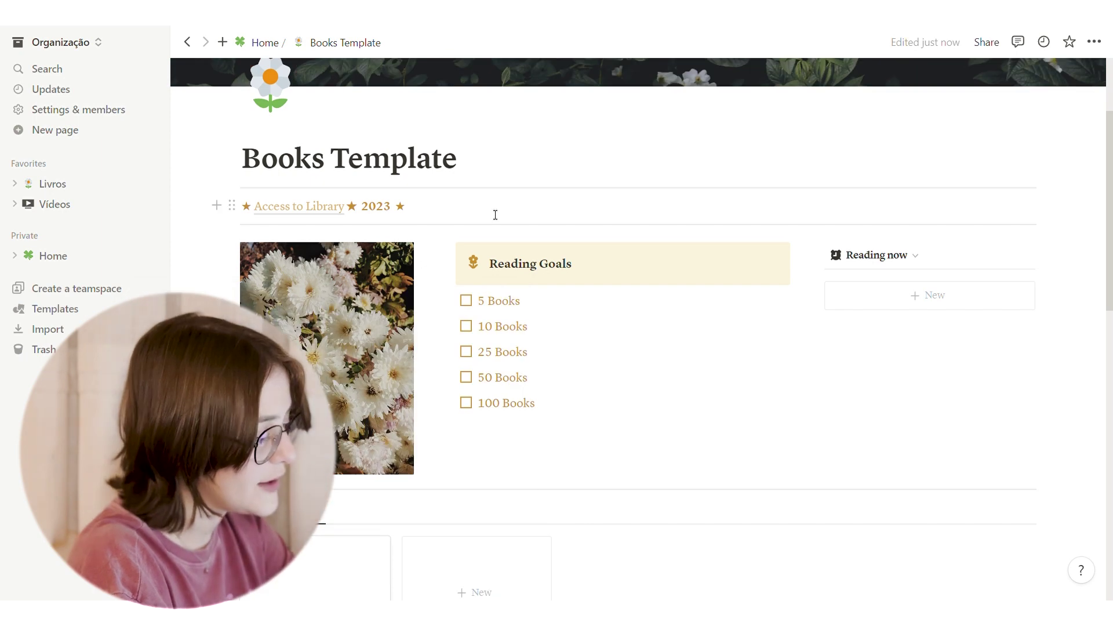
- Browse the icon choices for the Reading Goals callout and the block actions for the 5 Books item
{"action": "left_click", "coordinate": [474, 266]}
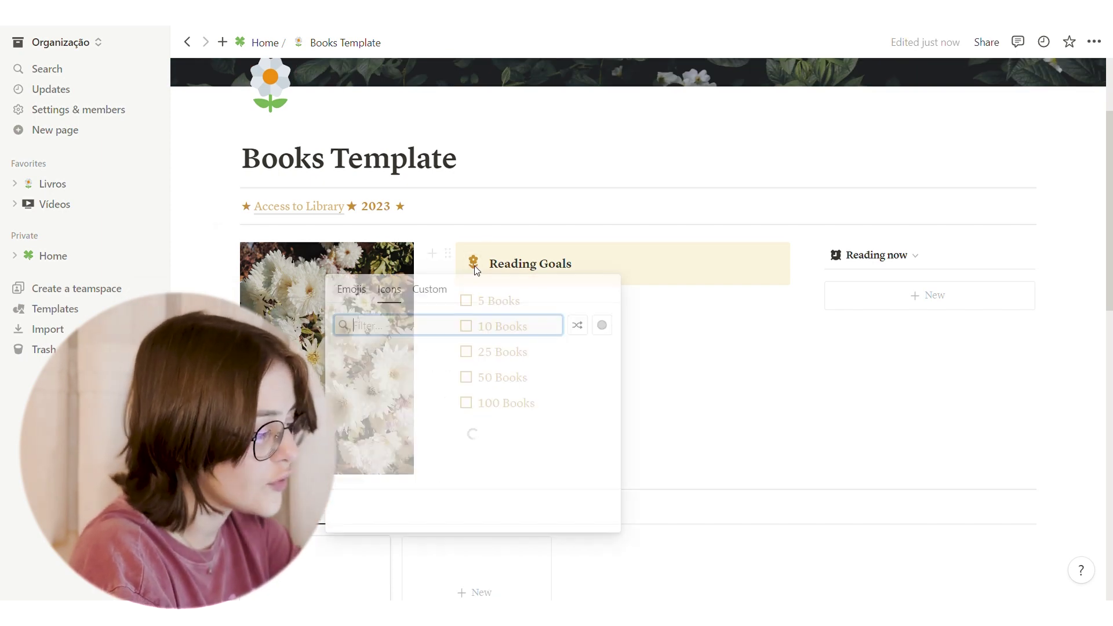
{"action": "left_click", "coordinate": [390, 290]}
{"action": "mouse_move", "coordinate": [357, 383]}
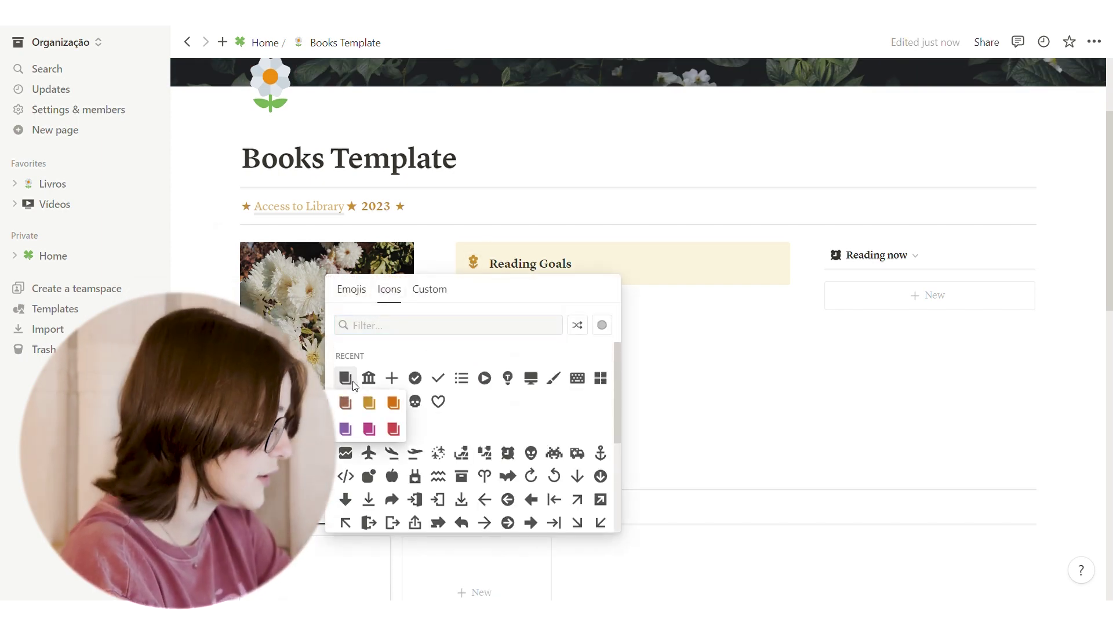
{"action": "key", "text": "Escape"}
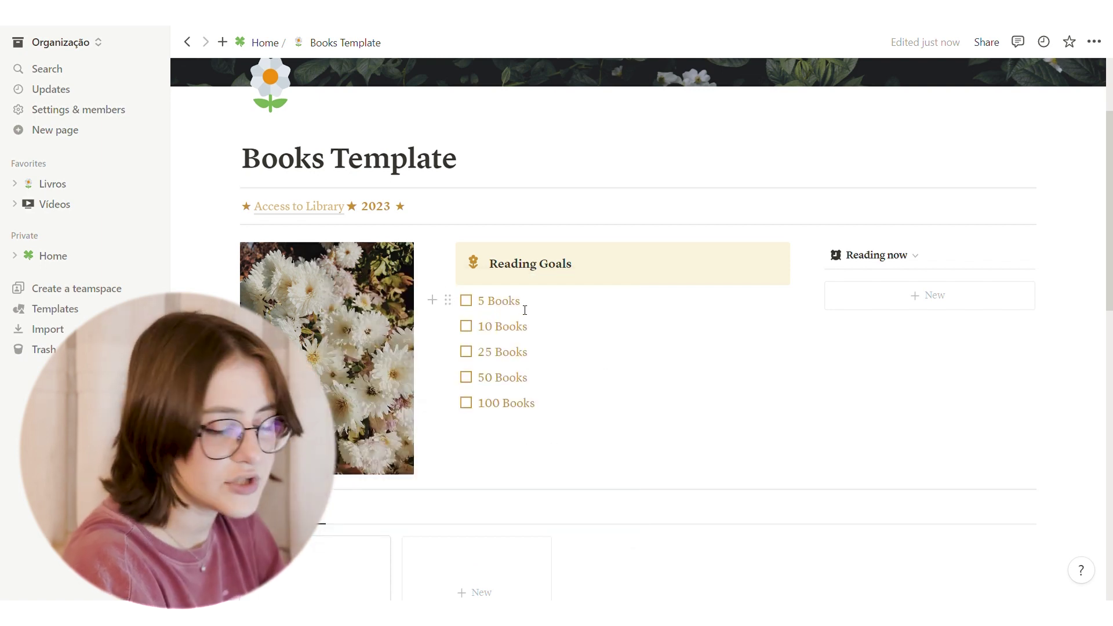
{"action": "left_click", "coordinate": [448, 300]}
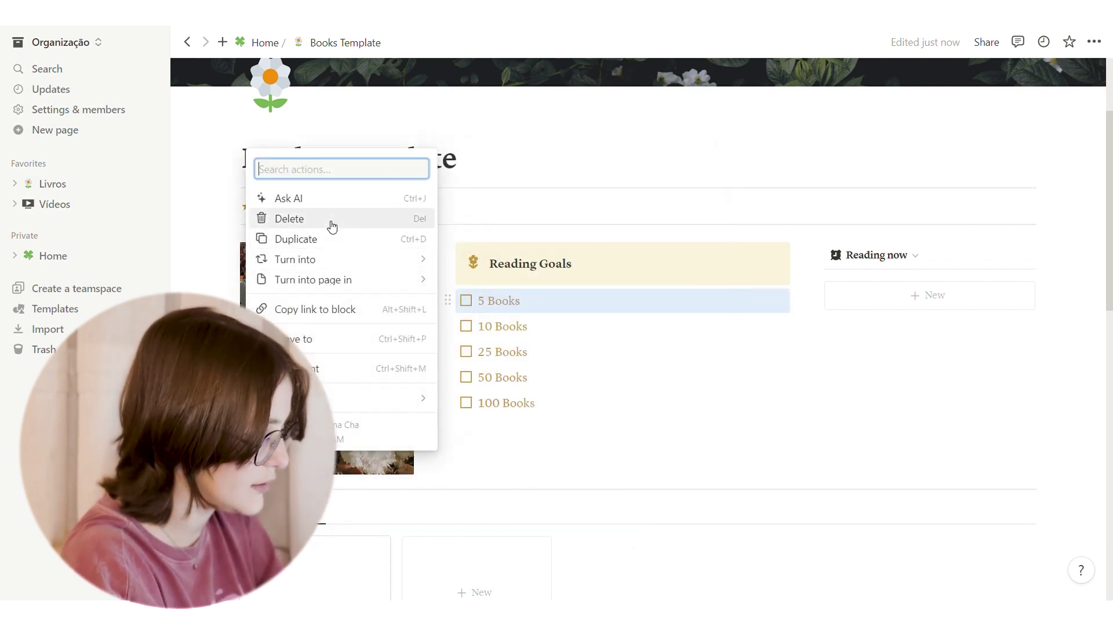
{"action": "key", "text": "Escape"}
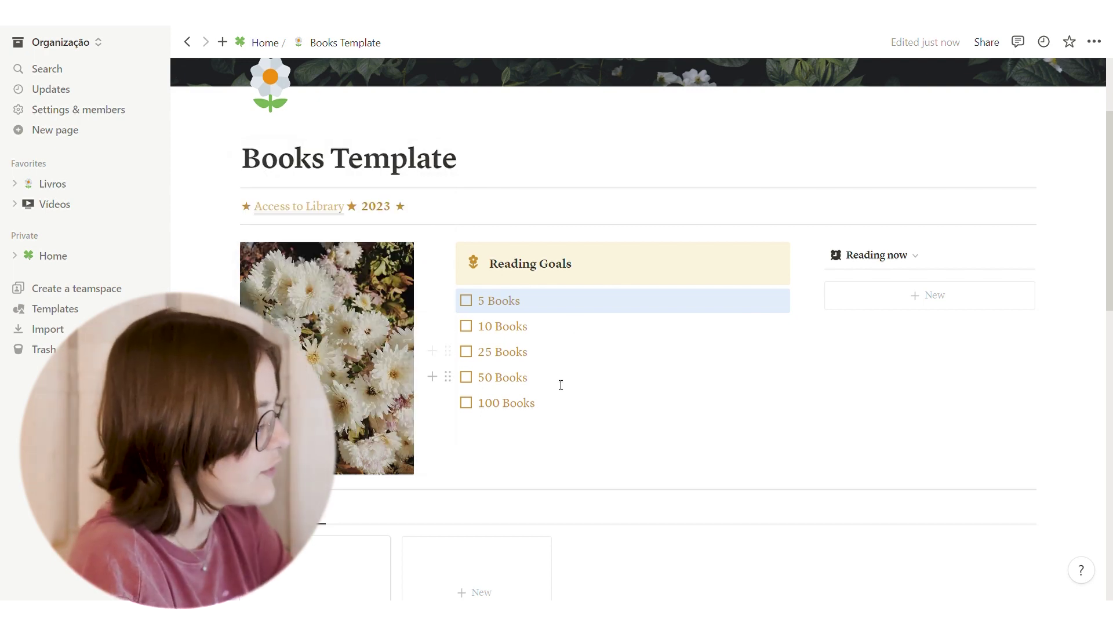
- Open the replacement options for the daisy image beside the calendar
{"action": "scroll", "coordinate": [561, 385], "scroll_direction": "down", "scroll_amount": 8}
{"action": "right_click", "coordinate": [402, 320]}
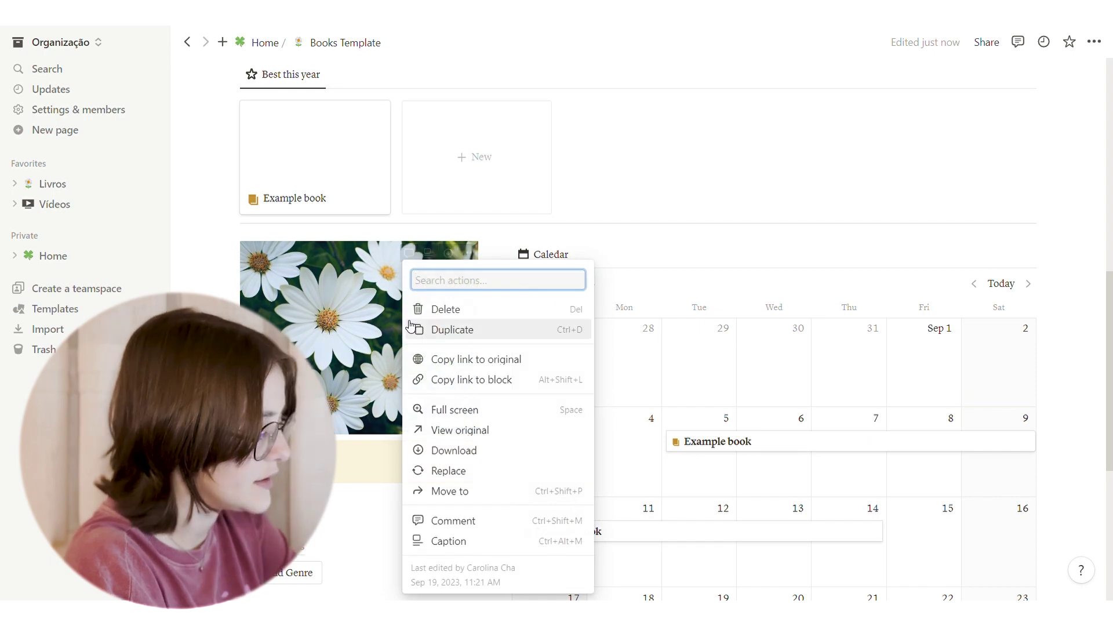
{"action": "left_click", "coordinate": [476, 470]}
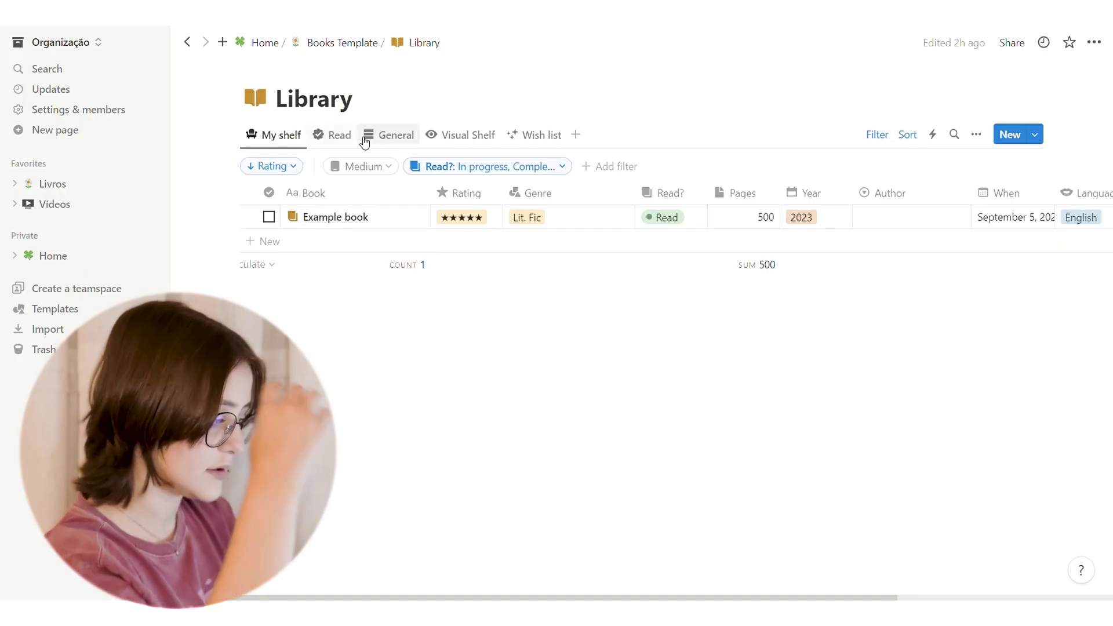
- Show the Library's General view and look through the star rating options for Example book
{"action": "left_click", "coordinate": [380, 141]}
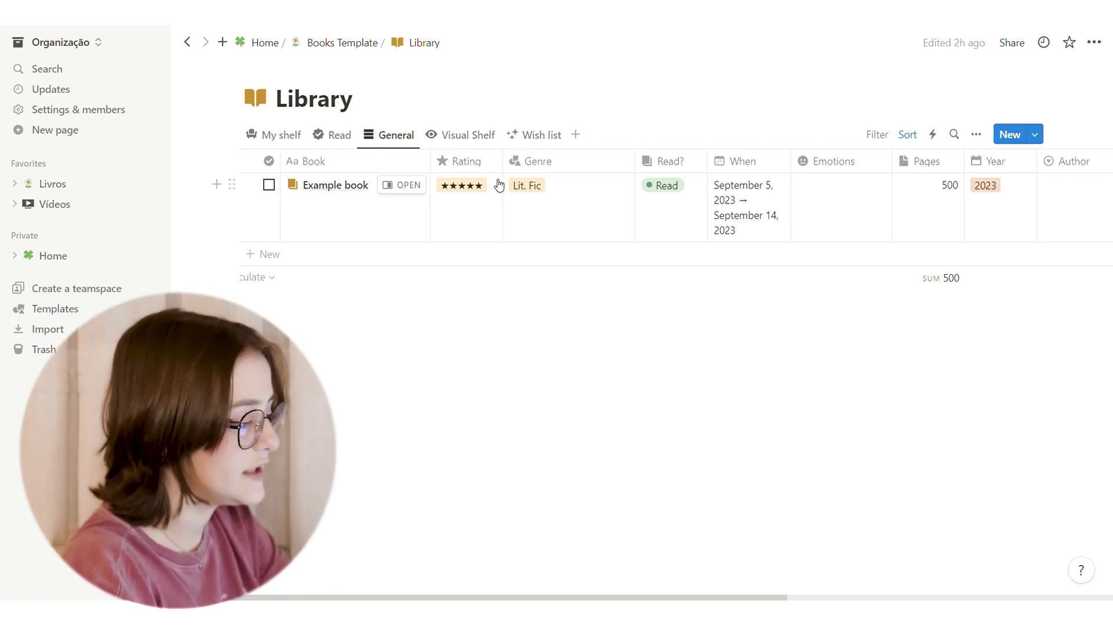
{"action": "left_click", "coordinate": [500, 201]}
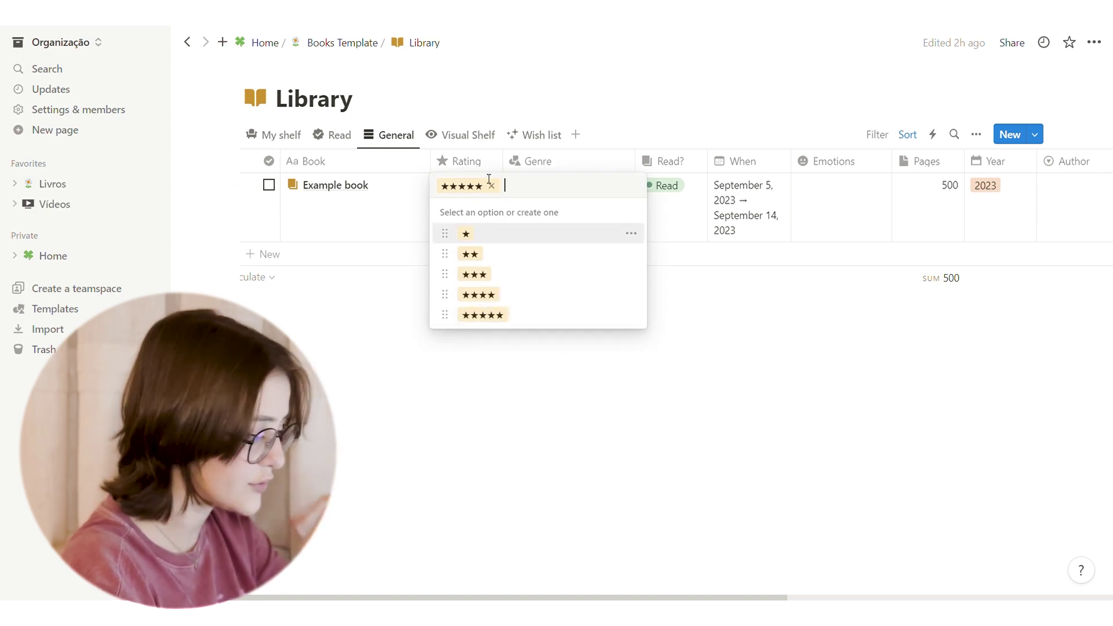
{"action": "key", "text": "Escape"}
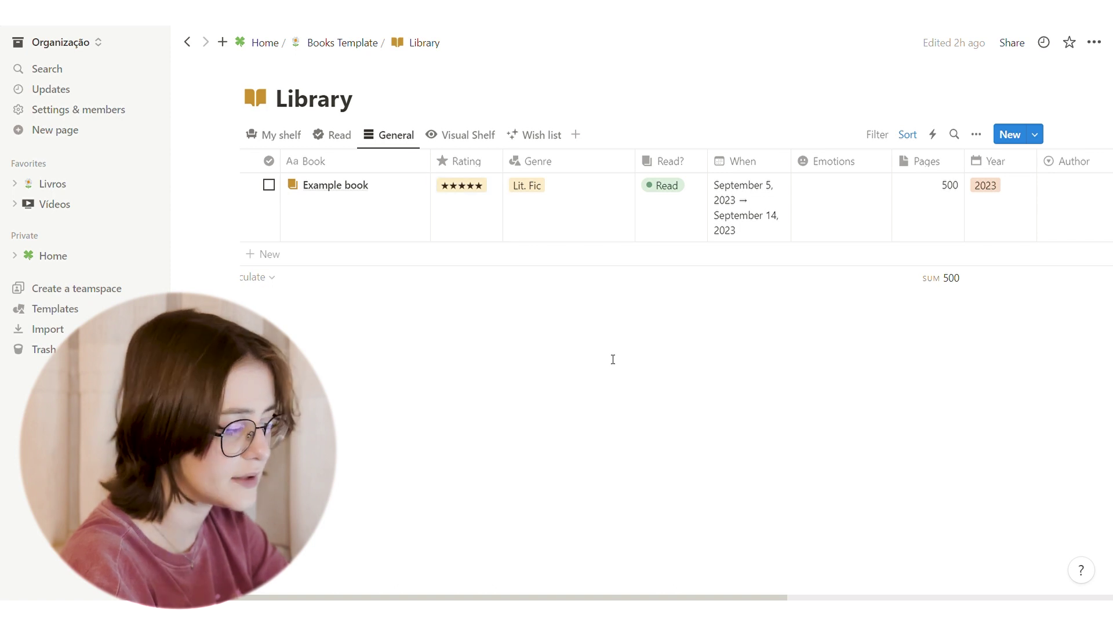
- Try entering "New genr" as a new Genre option for Example book, and clear the text
{"action": "left_click", "coordinate": [582, 189]}
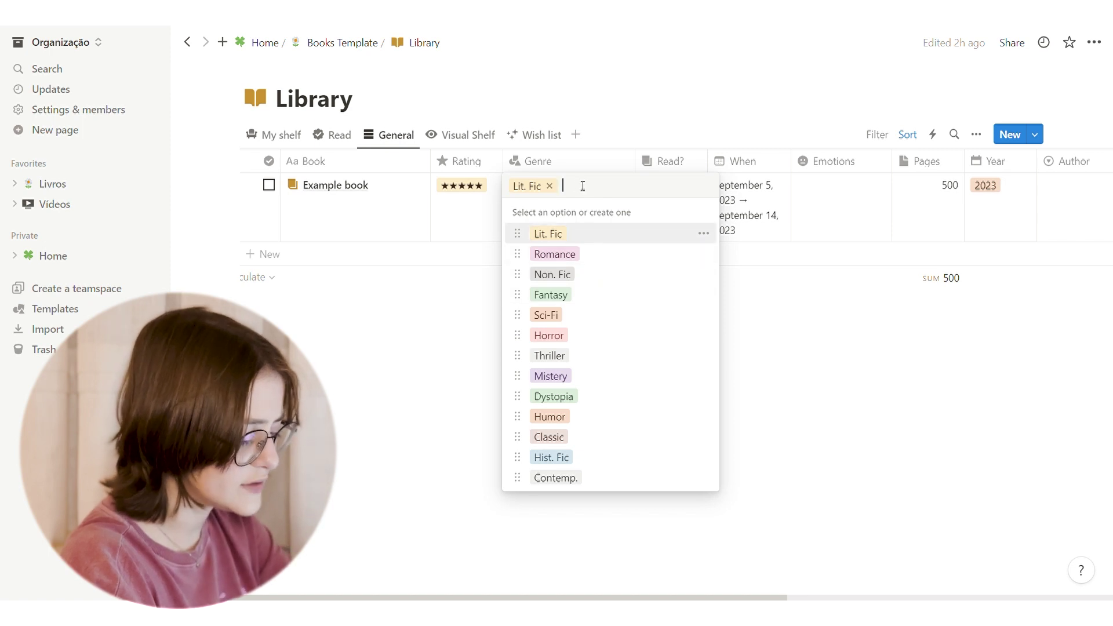
{"action": "type", "text": "New"}
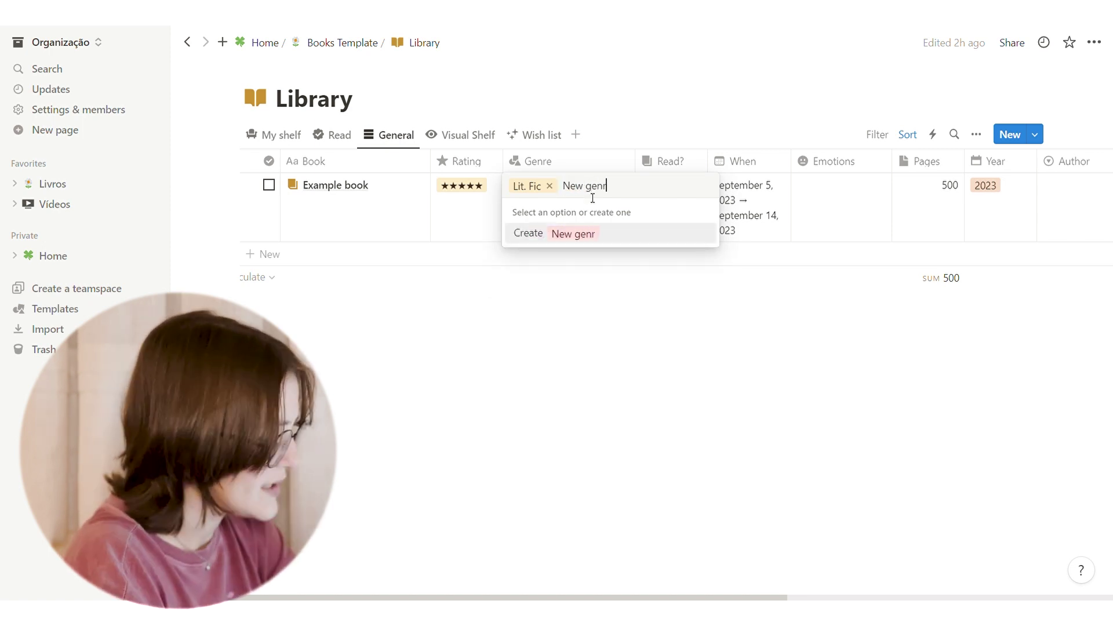
{"action": "type", "text": " genr"}
{"action": "key", "text": "BackSpace"}
{"action": "key", "text": "BackSpace"}
{"action": "key", "text": "BackSpace"}
{"action": "key", "text": "BackSpace"}
{"action": "key", "text": "BackSpace"}
{"action": "key", "text": "BackSpace"}
{"action": "key", "text": "BackSpace"}
{"action": "key", "text": "BackSpace"}
{"action": "left_click", "coordinate": [704, 294]}
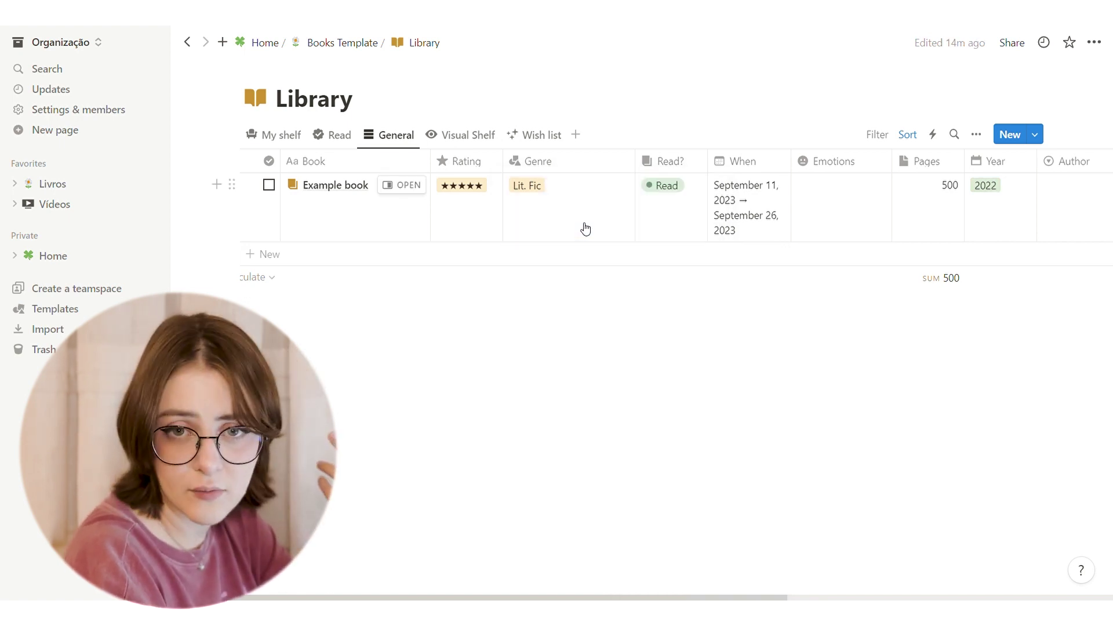
- Try brown, green and pink as the Lit. Fic genre option's color, and set it back to yellow
{"action": "left_click", "coordinate": [582, 229]}
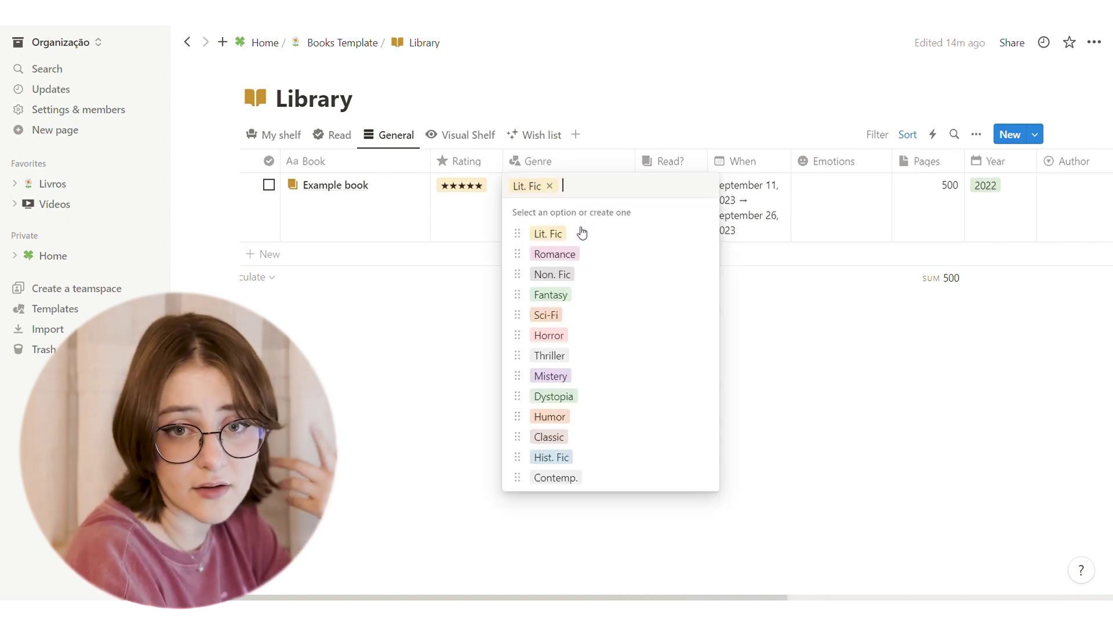
{"action": "left_click", "coordinate": [710, 235]}
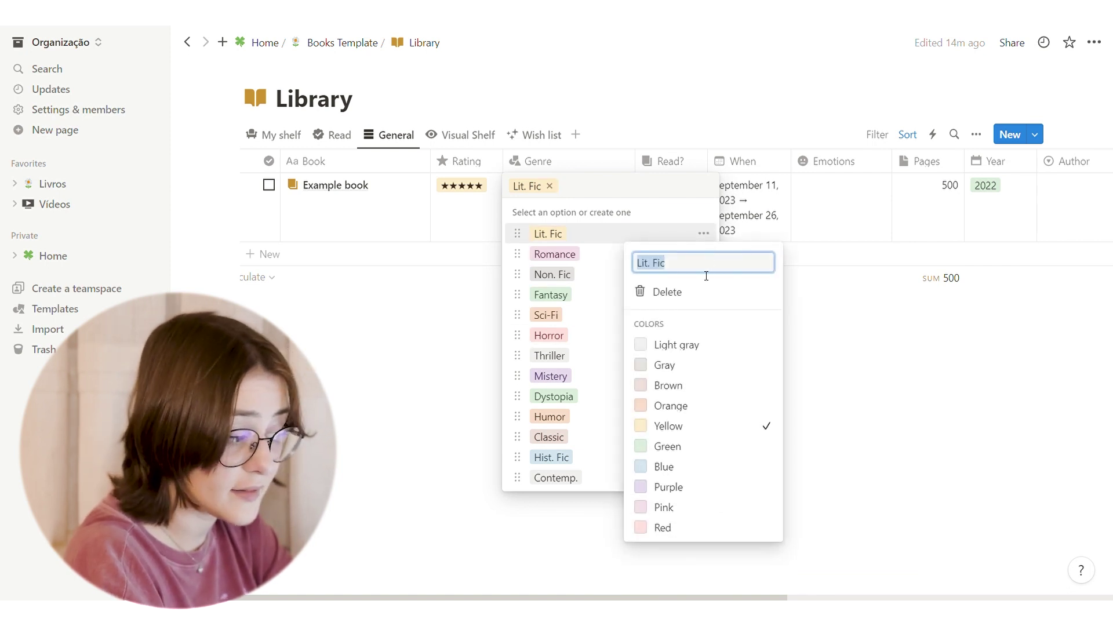
{"action": "left_click", "coordinate": [684, 387]}
{"action": "left_click", "coordinate": [686, 446]}
{"action": "left_click", "coordinate": [684, 507]}
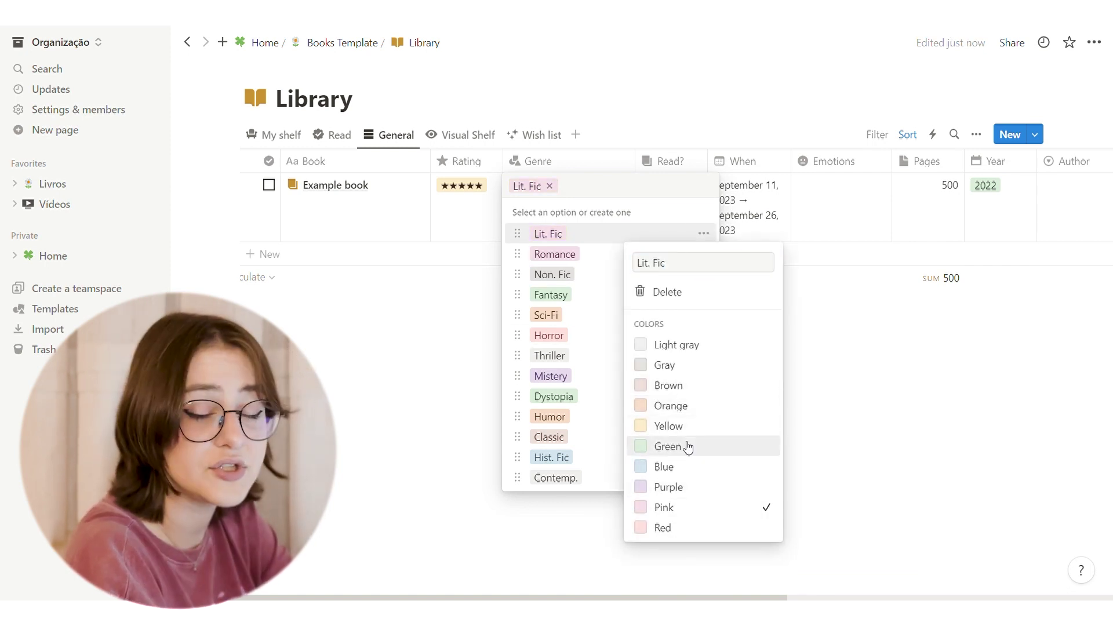
{"action": "left_click", "coordinate": [685, 427]}
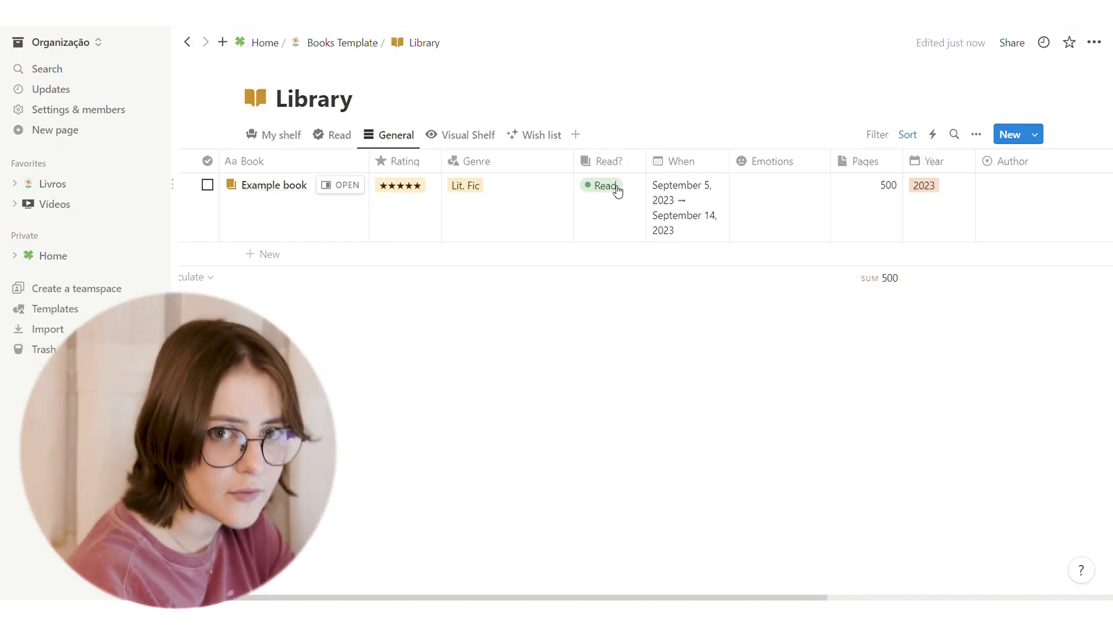
- Look through the Read? status options for Example book
{"action": "left_click", "coordinate": [617, 192]}
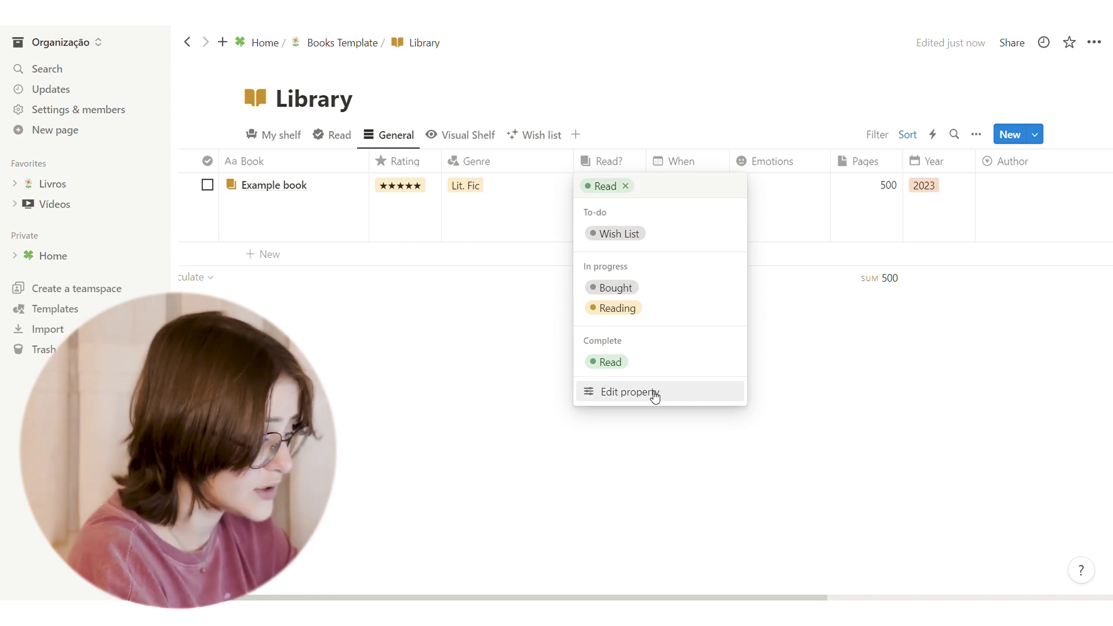
{"action": "left_click", "coordinate": [655, 439]}
- Turn on an end date for Example book's When property and set it to September 26, 2023
{"action": "left_click_drag", "start_coordinate": [655, 596], "coordinate": [713, 596]}
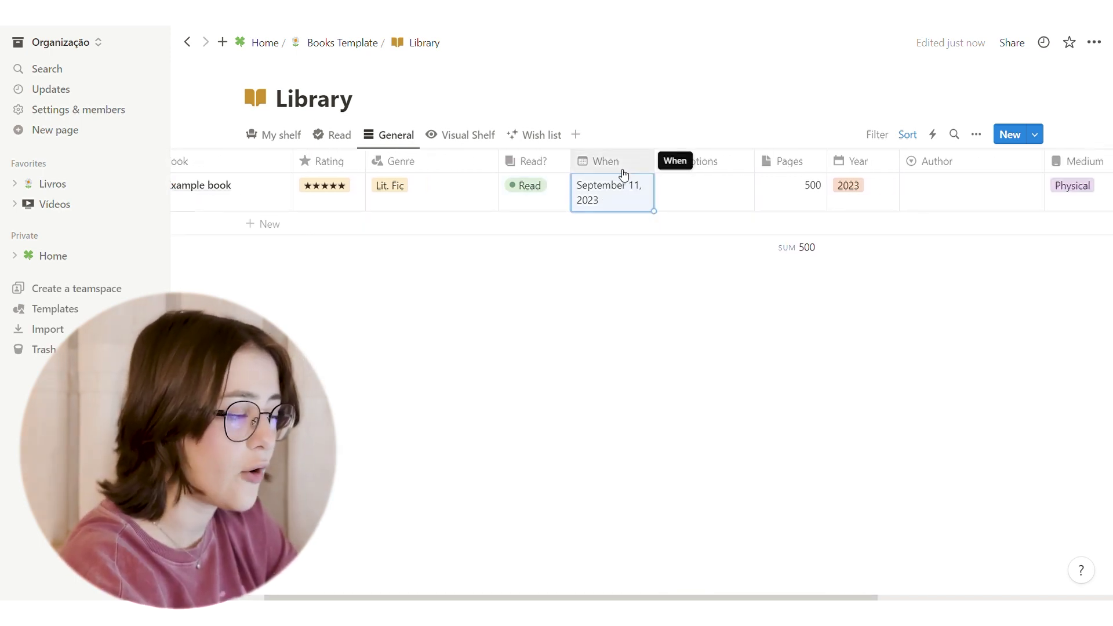
{"action": "left_click", "coordinate": [605, 188]}
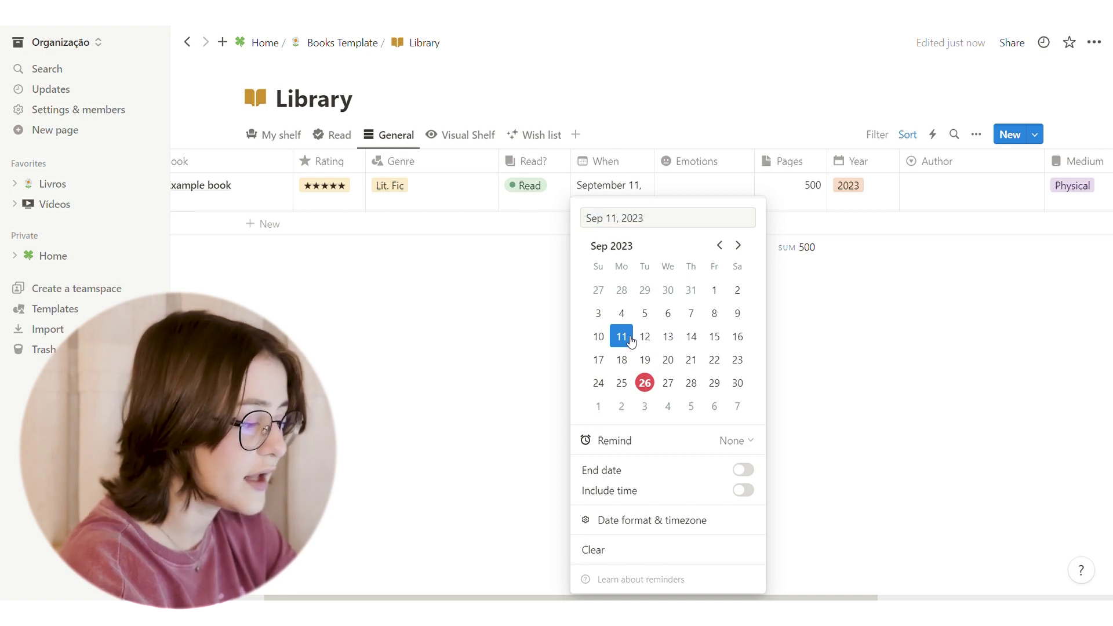
{"action": "left_click", "coordinate": [747, 471]}
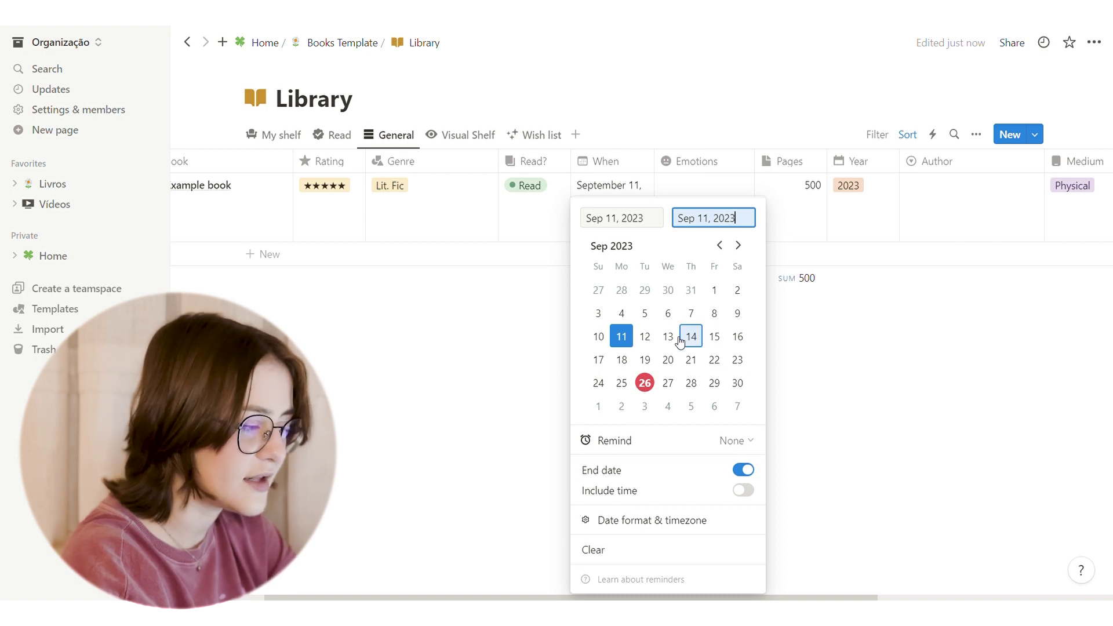
{"action": "left_click", "coordinate": [645, 384]}
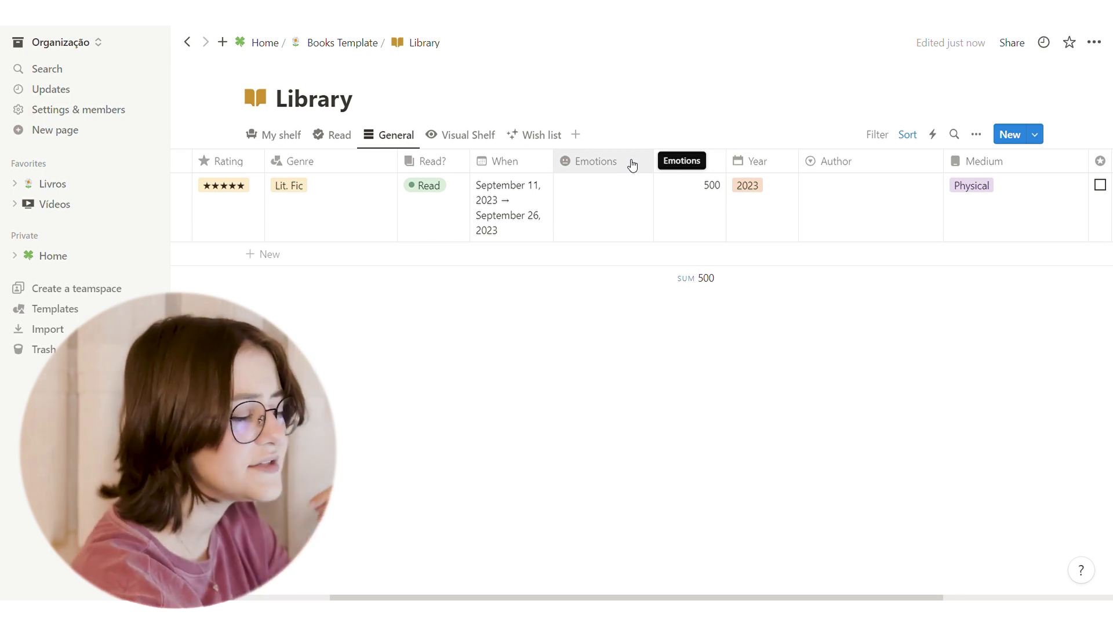
- Look through Example book's Emotions options, the editing choices for Sad, and the Pages value
{"action": "left_click", "coordinate": [592, 211]}
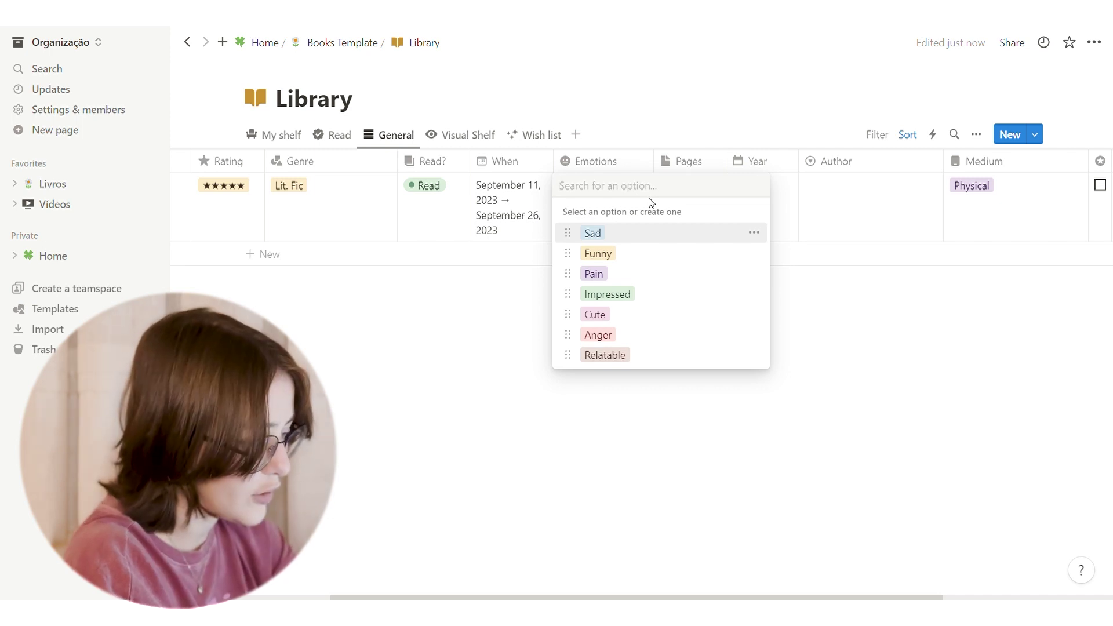
{"action": "left_click", "coordinate": [754, 232]}
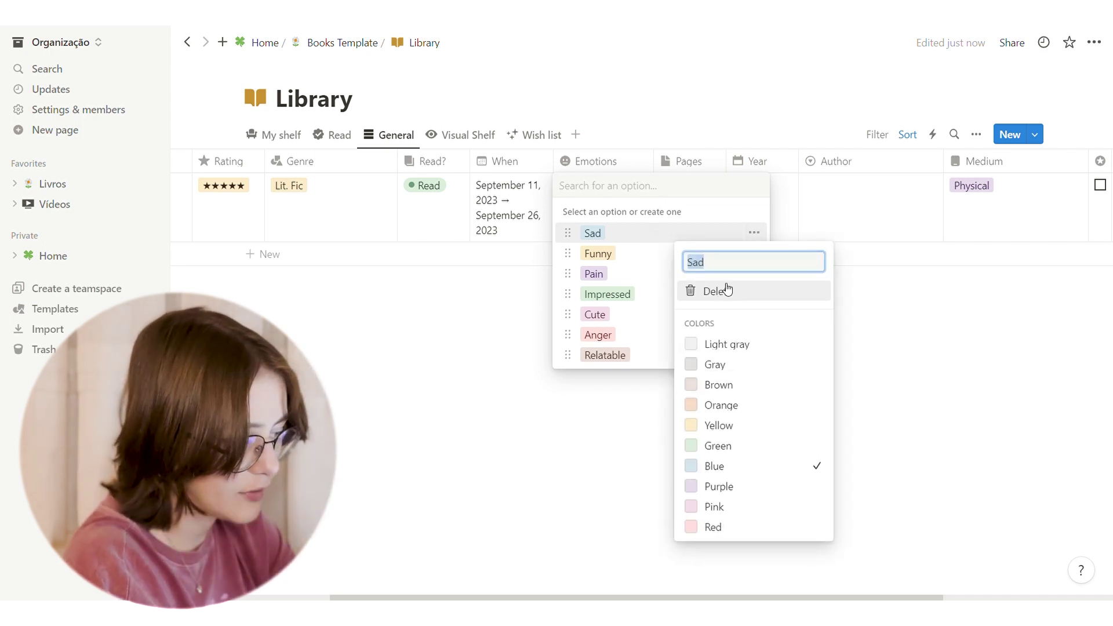
{"action": "key", "text": "Escape"}
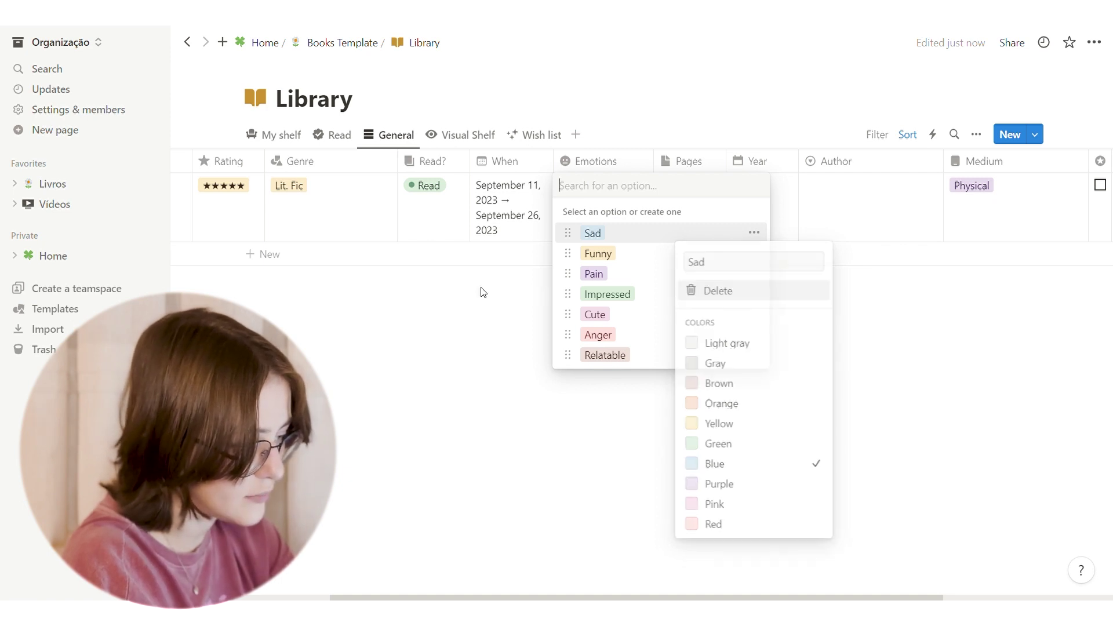
{"action": "key", "text": "Escape"}
{"action": "scroll", "coordinate": [624, 201], "scroll_direction": "right", "scroll_amount": 2}
{"action": "left_click", "coordinate": [624, 201]}
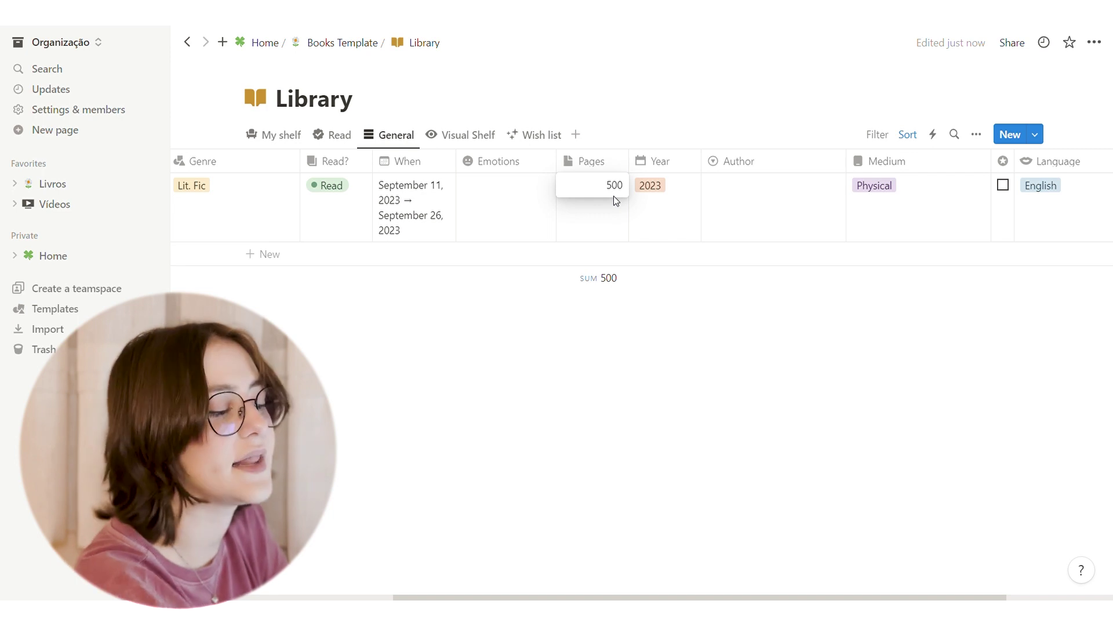
- Create the Year option 2022 and assign it to Example book
{"action": "scroll", "coordinate": [616, 201], "scroll_direction": "right", "scroll_amount": 2}
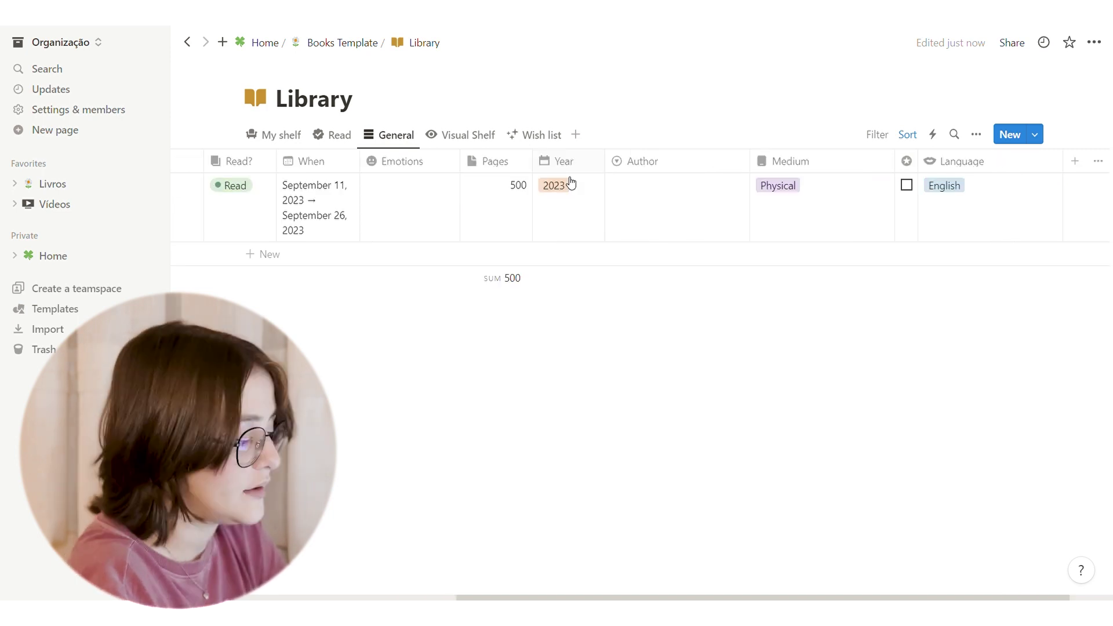
{"action": "left_click", "coordinate": [590, 199]}
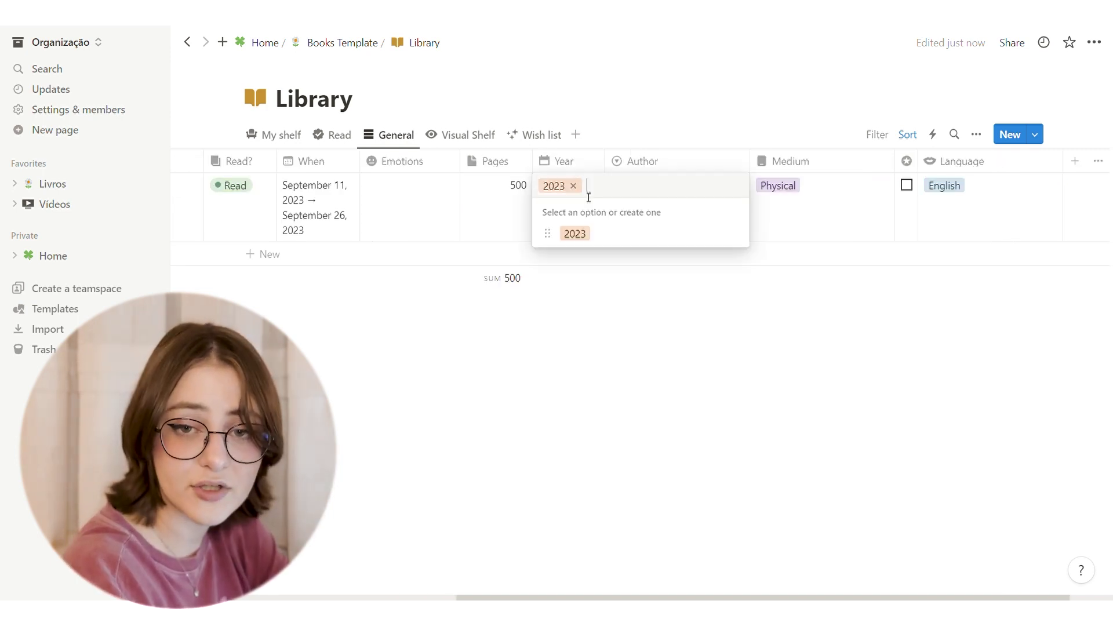
{"action": "type", "text": "2"}
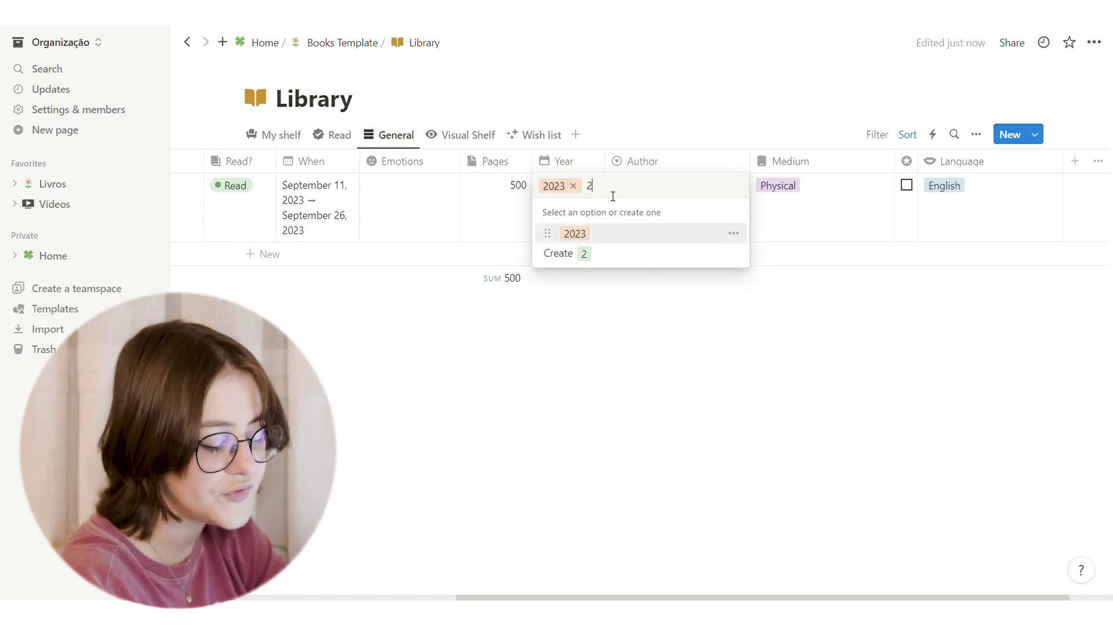
{"action": "type", "text": "022"}
{"action": "key", "text": "Return"}
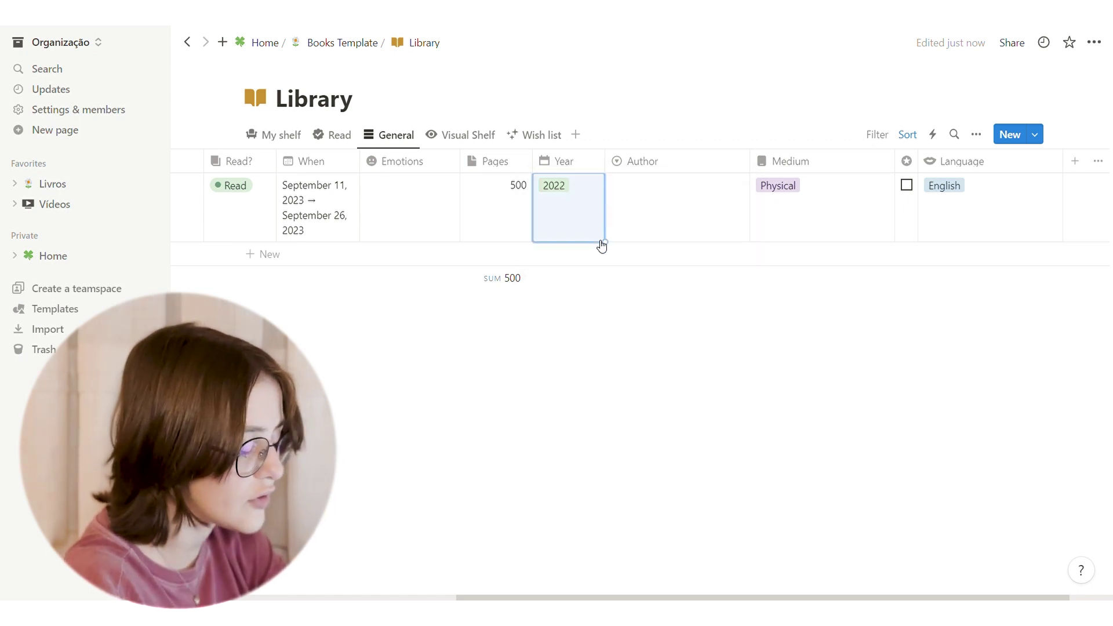
{"action": "scroll", "coordinate": [673, 578], "scroll_direction": "right", "scroll_amount": 3}
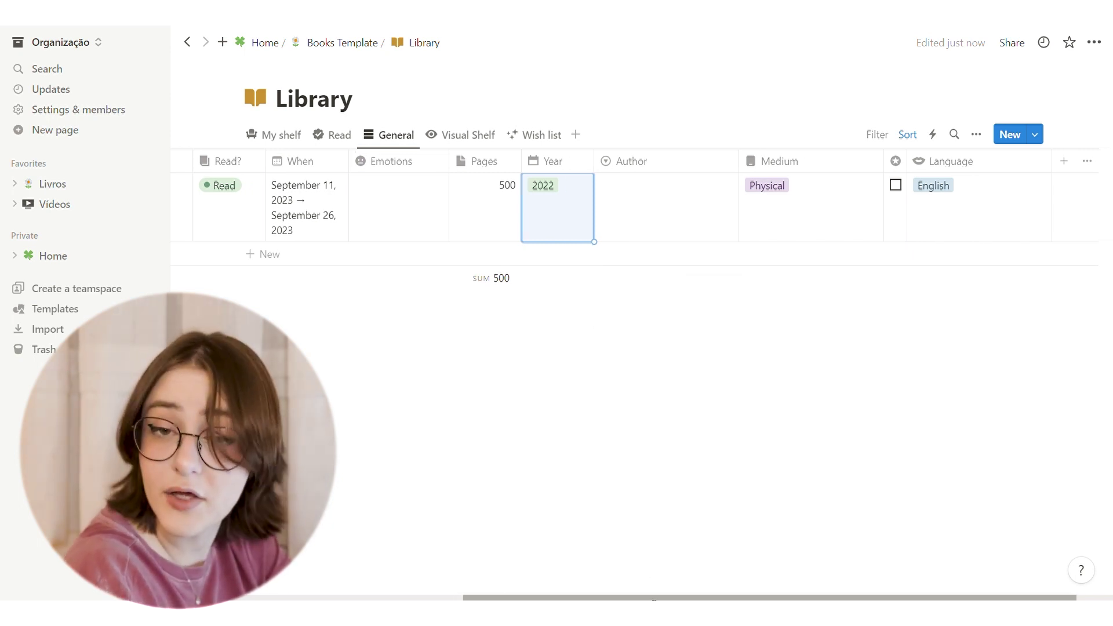
- Look through the Author and Medium options available for Example book
{"action": "left_click", "coordinate": [612, 208]}
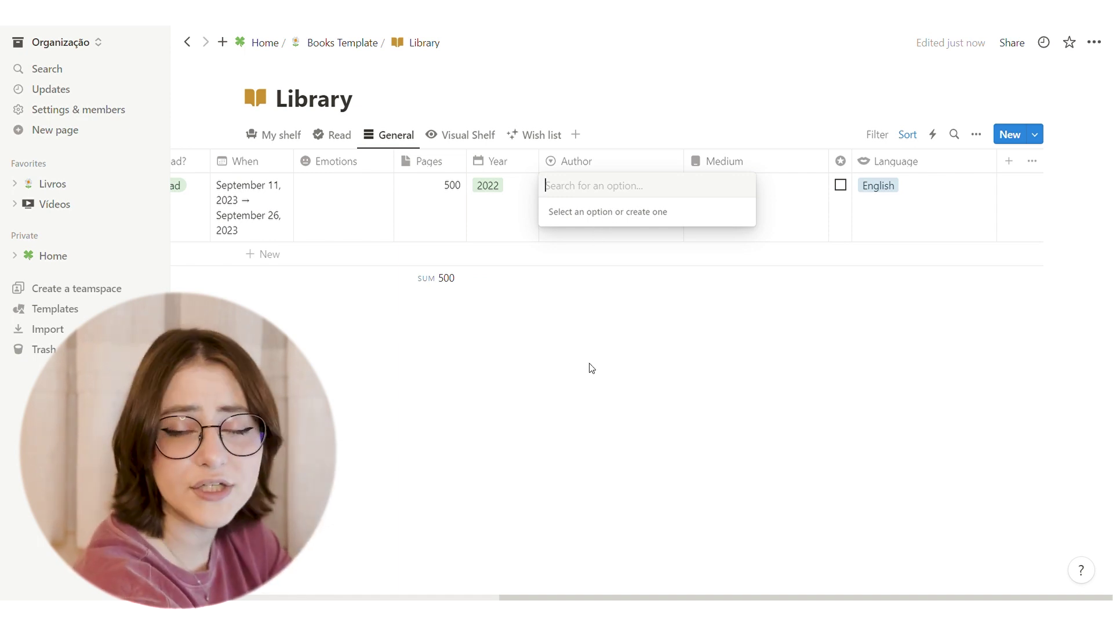
{"action": "key", "text": "Escape"}
{"action": "left_click", "coordinate": [648, 351]}
{"action": "left_click", "coordinate": [744, 201]}
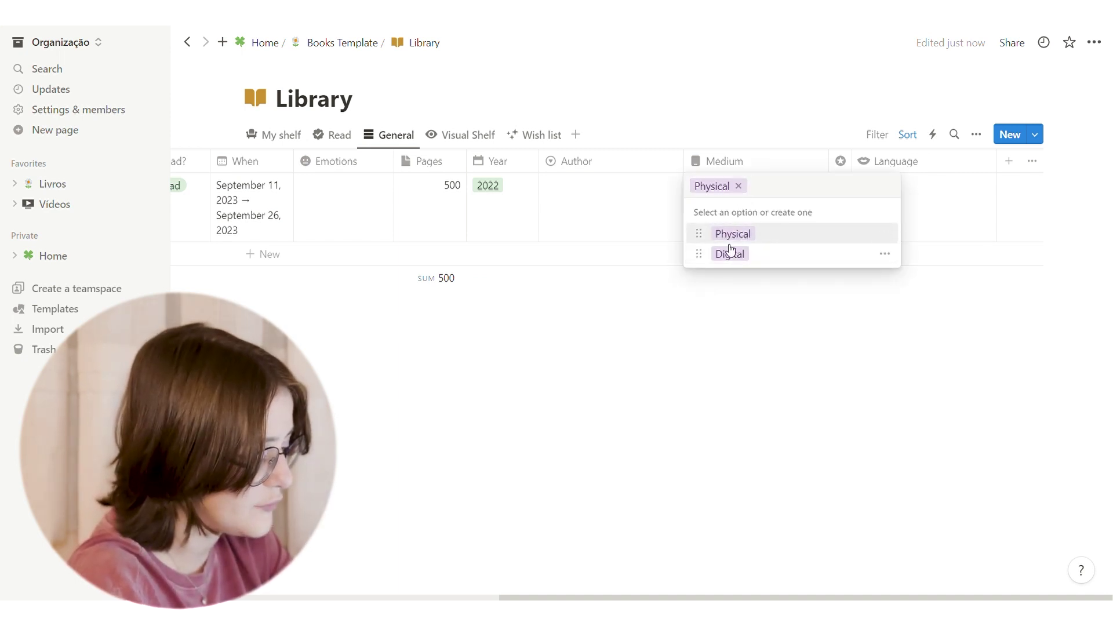
{"action": "left_click", "coordinate": [683, 368]}
- Check Example book's Language options and mark the book as a favorite
{"action": "left_click", "coordinate": [882, 184]}
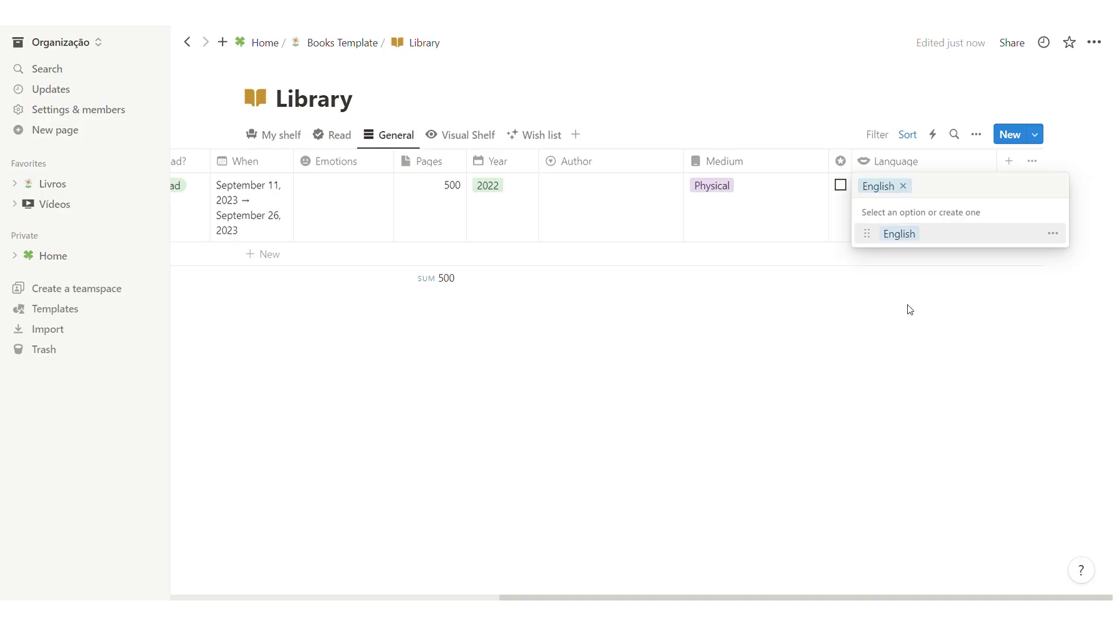
{"action": "key", "text": "Escape"}
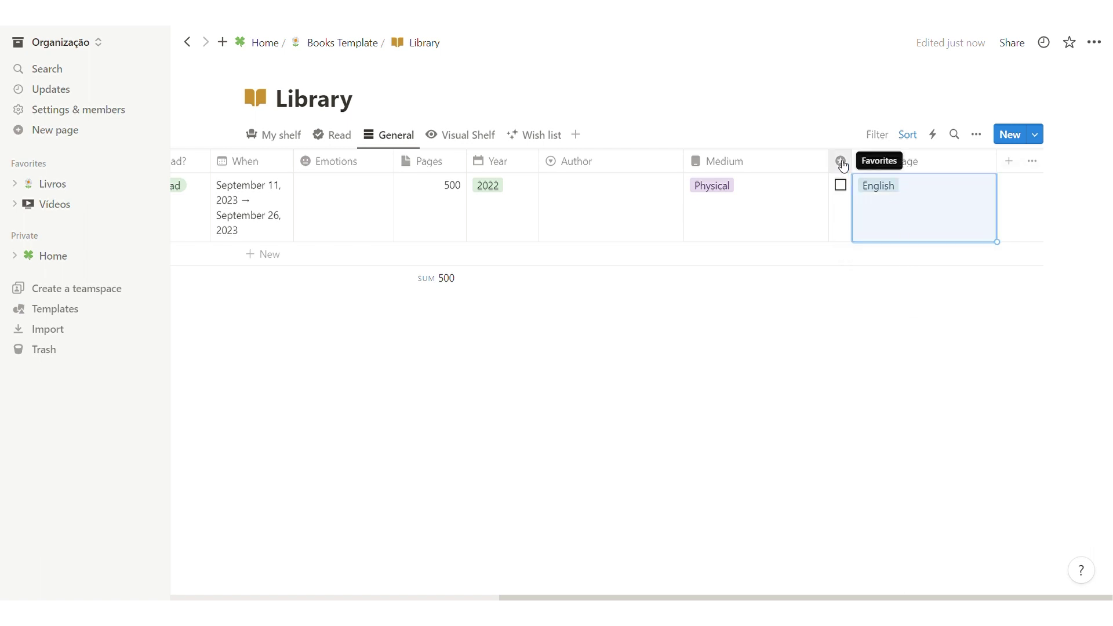
{"action": "left_click", "coordinate": [841, 185]}
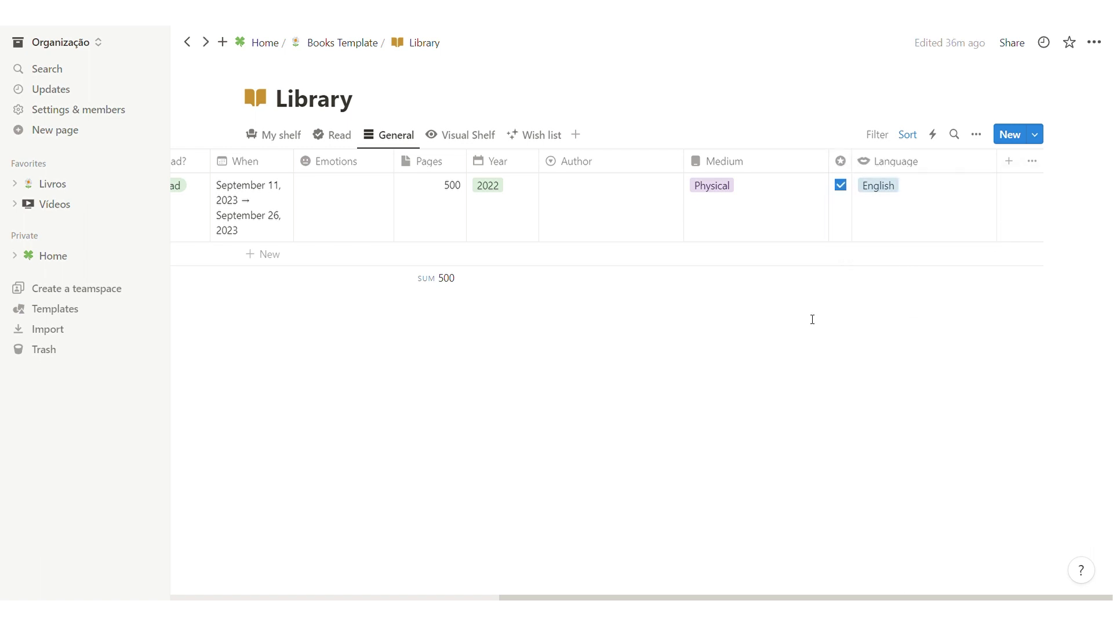
- Look through Example book's page from the Read view, including its properties, score callouts, Review and Notes
{"action": "left_click", "coordinate": [337, 136]}
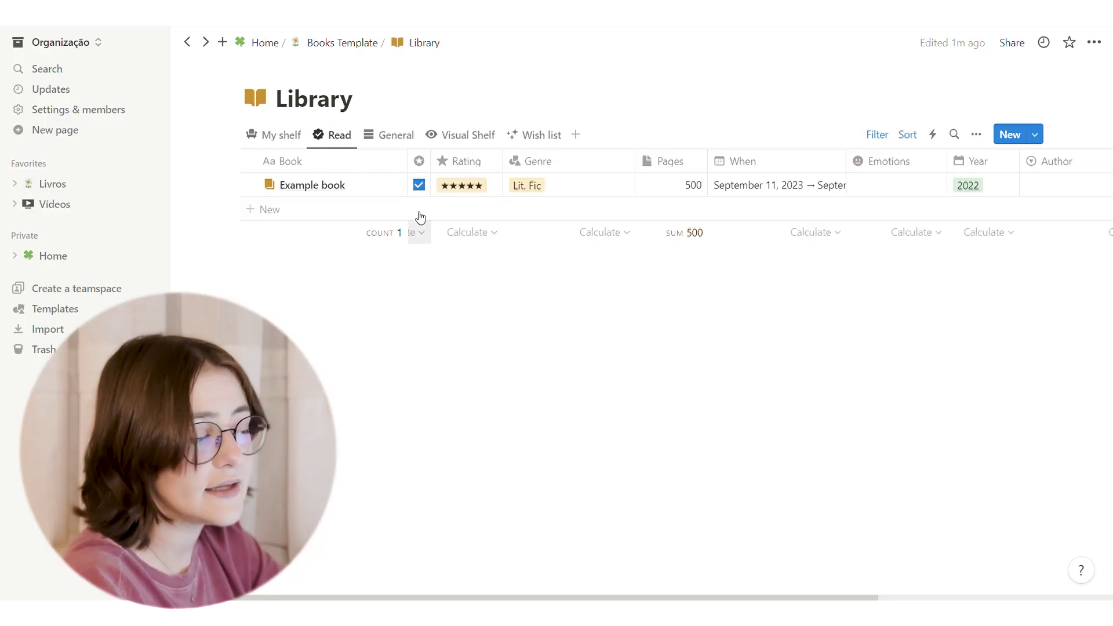
{"action": "left_click", "coordinate": [398, 190]}
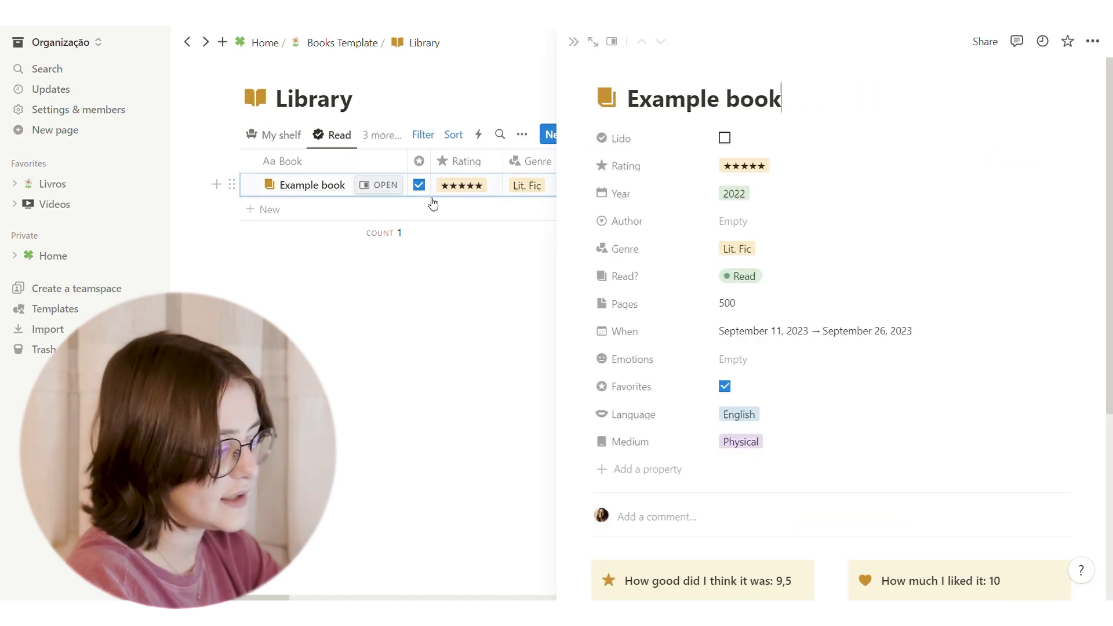
{"action": "scroll", "coordinate": [844, 413], "scroll_direction": "down", "scroll_amount": 4}
{"action": "scroll", "coordinate": [844, 413], "scroll_direction": "down", "scroll_amount": 2}
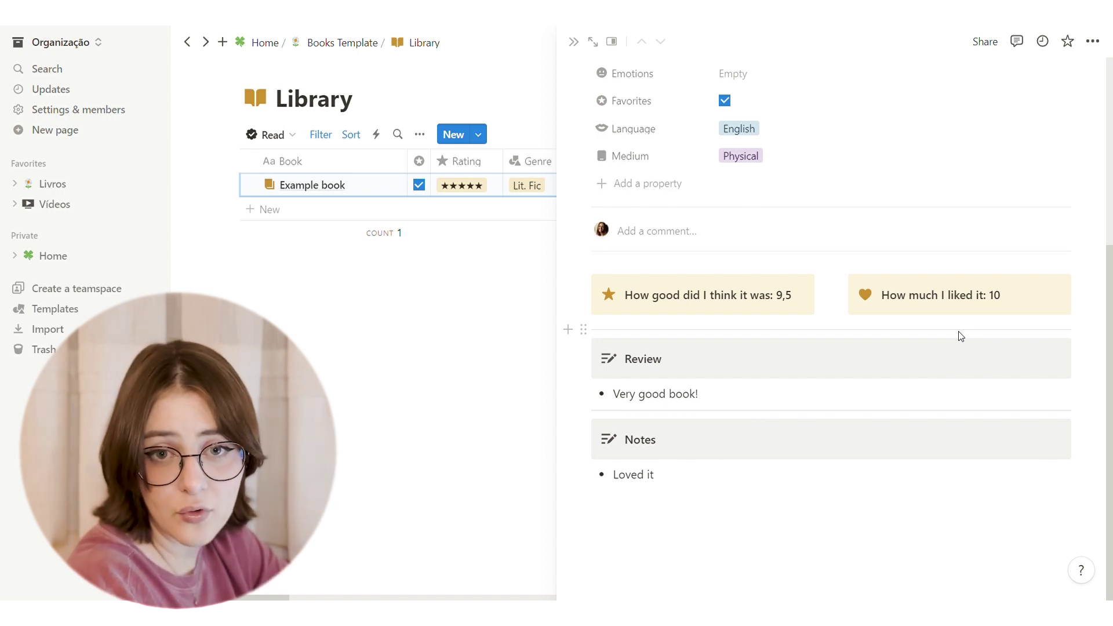
{"action": "key", "text": "Escape"}
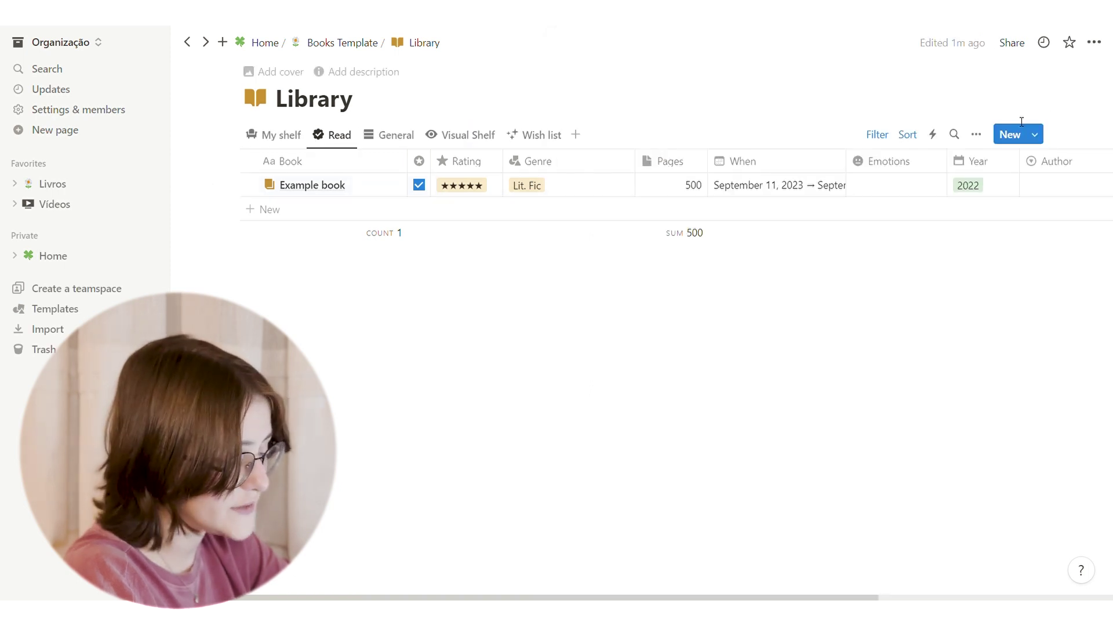
- Open the Library's default New Book template for editing and look through its properties and page sections
{"action": "left_click", "coordinate": [1036, 134]}
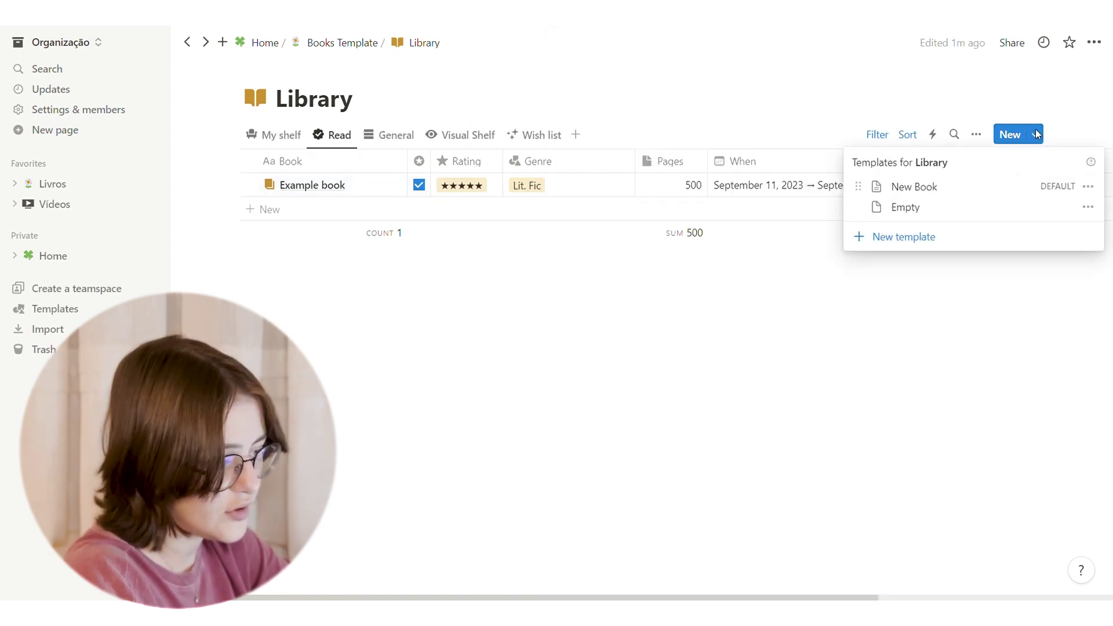
{"action": "left_click", "coordinate": [1089, 190]}
{"action": "left_click", "coordinate": [966, 192]}
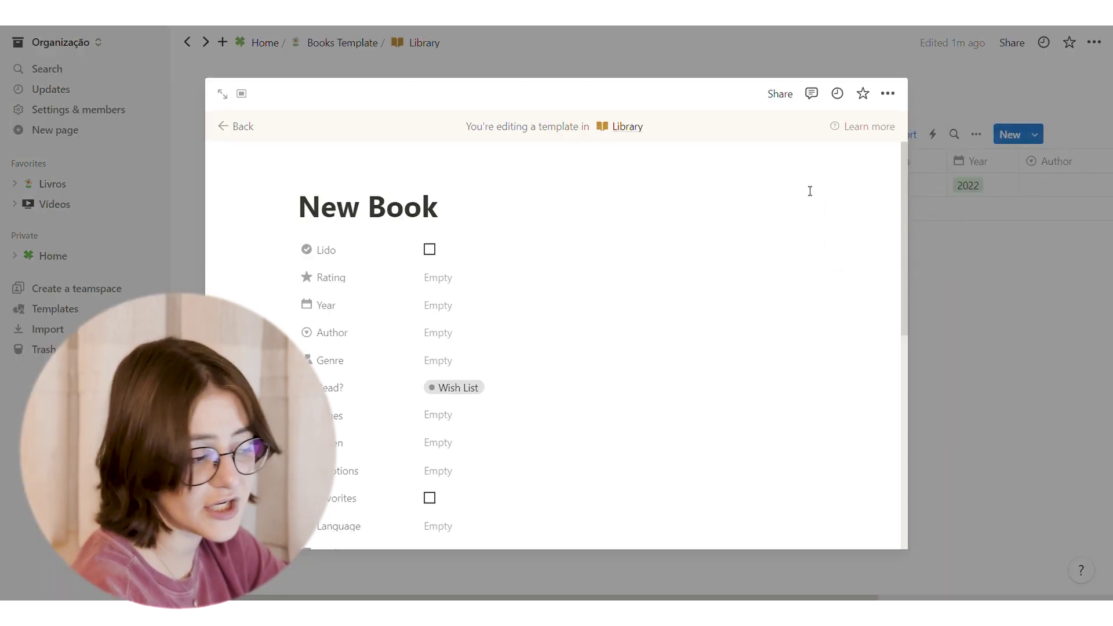
{"action": "scroll", "coordinate": [556, 186], "scroll_direction": "down", "scroll_amount": 10}
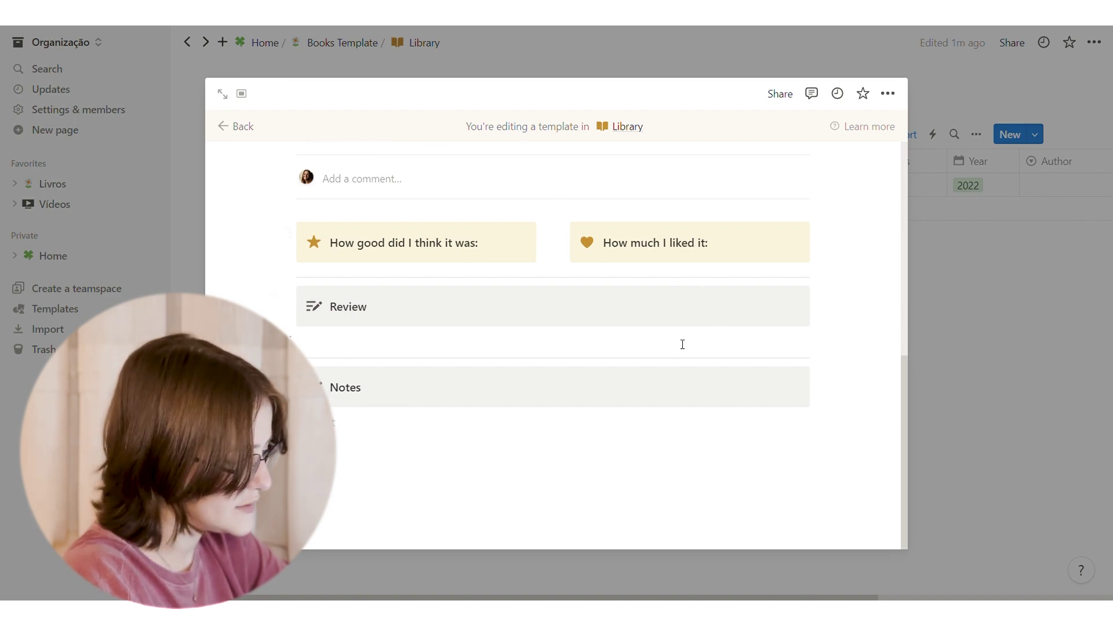
{"action": "key", "text": "Escape"}
- Add a New Book entry in the Read view and look through its page
{"action": "left_click", "coordinate": [293, 218]}
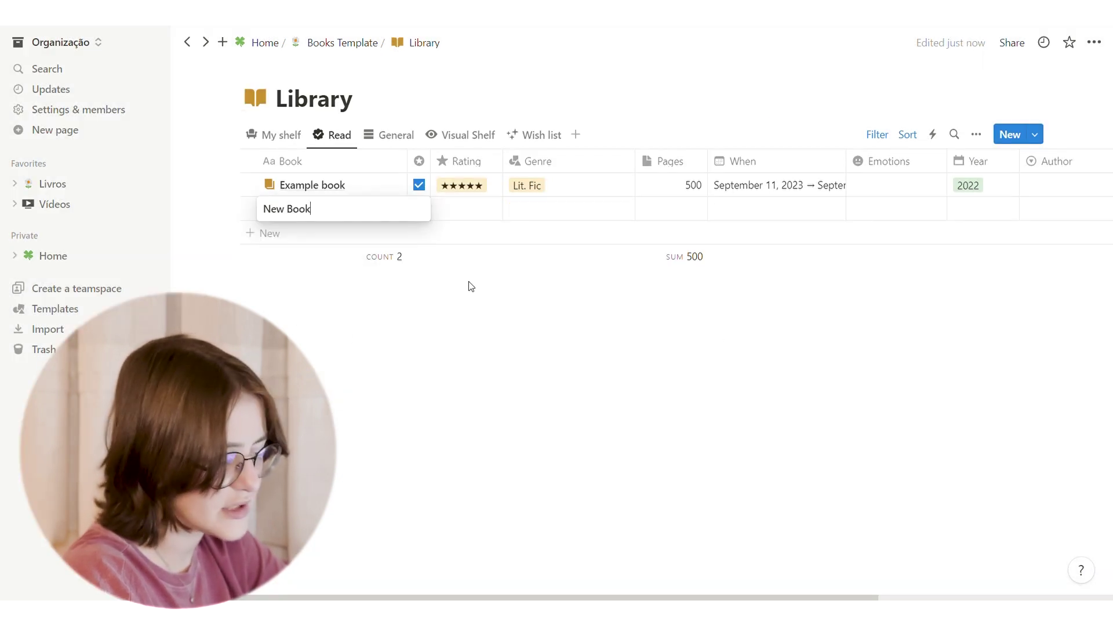
{"action": "left_click", "coordinate": [385, 209]}
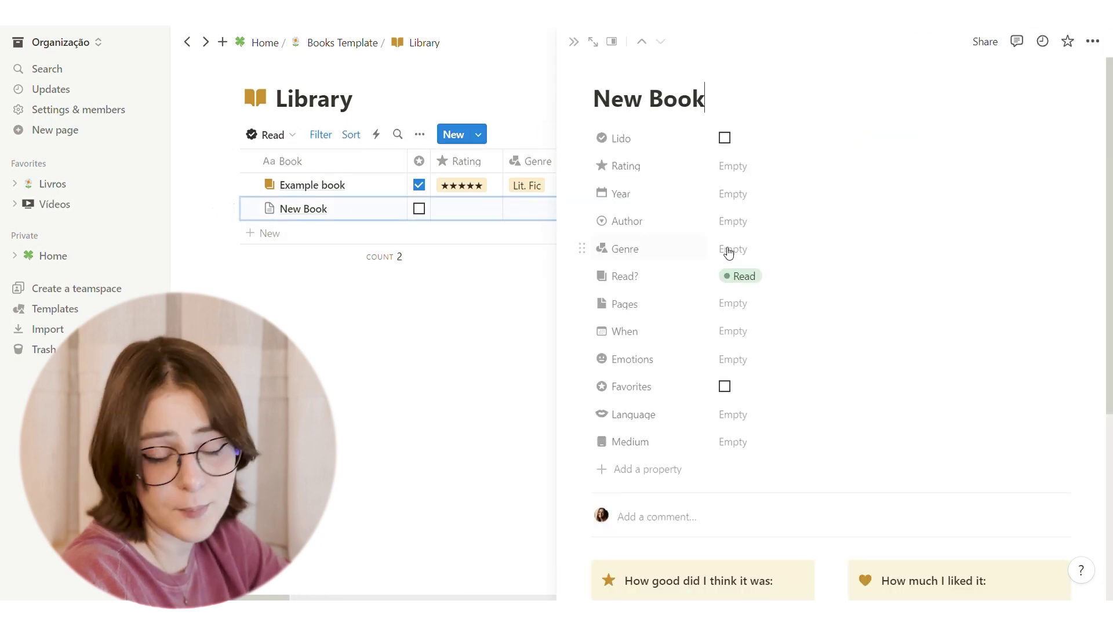
{"action": "scroll", "coordinate": [732, 251], "scroll_direction": "down", "scroll_amount": 5}
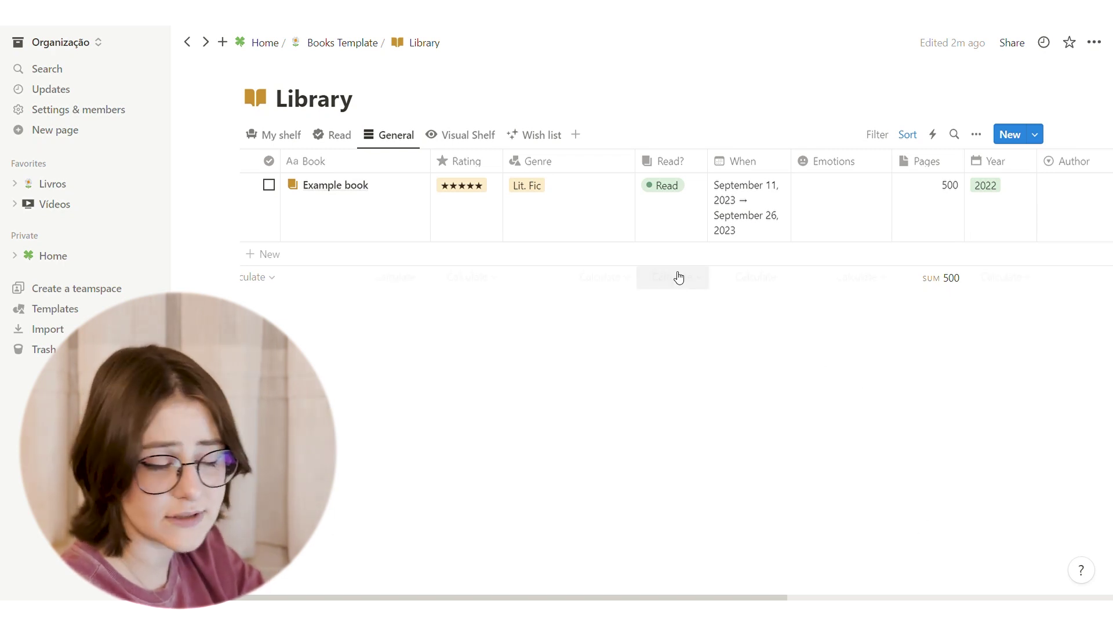
- Add a Select property named Cover Type to the Library in the General view
{"action": "left_click", "coordinate": [484, 167]}
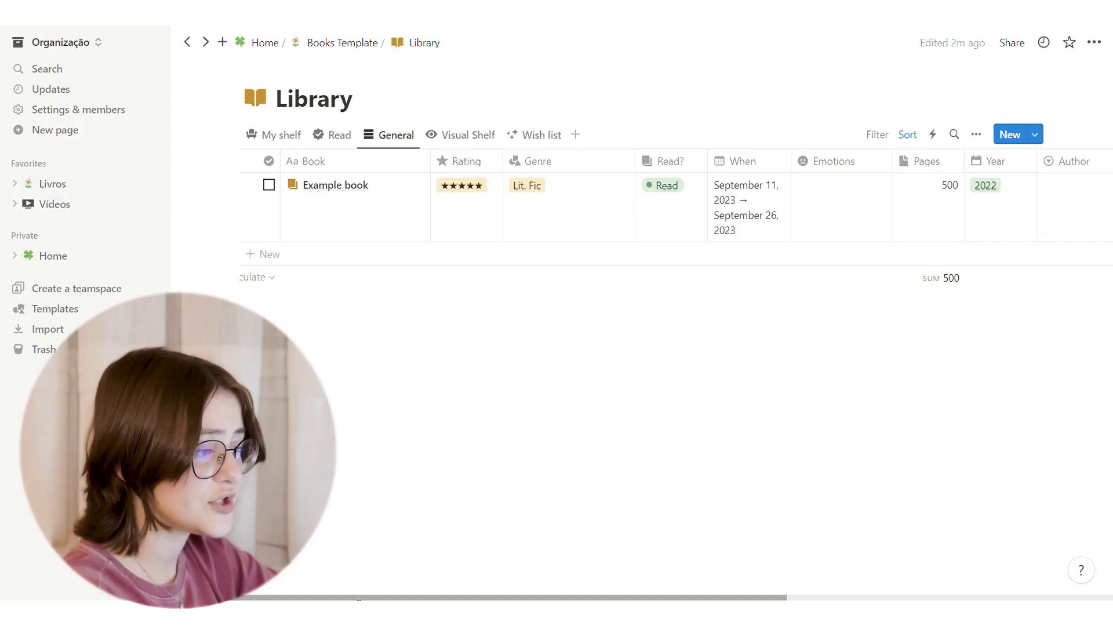
{"action": "scroll", "coordinate": [366, 599], "scroll_direction": "right", "scroll_amount": 10}
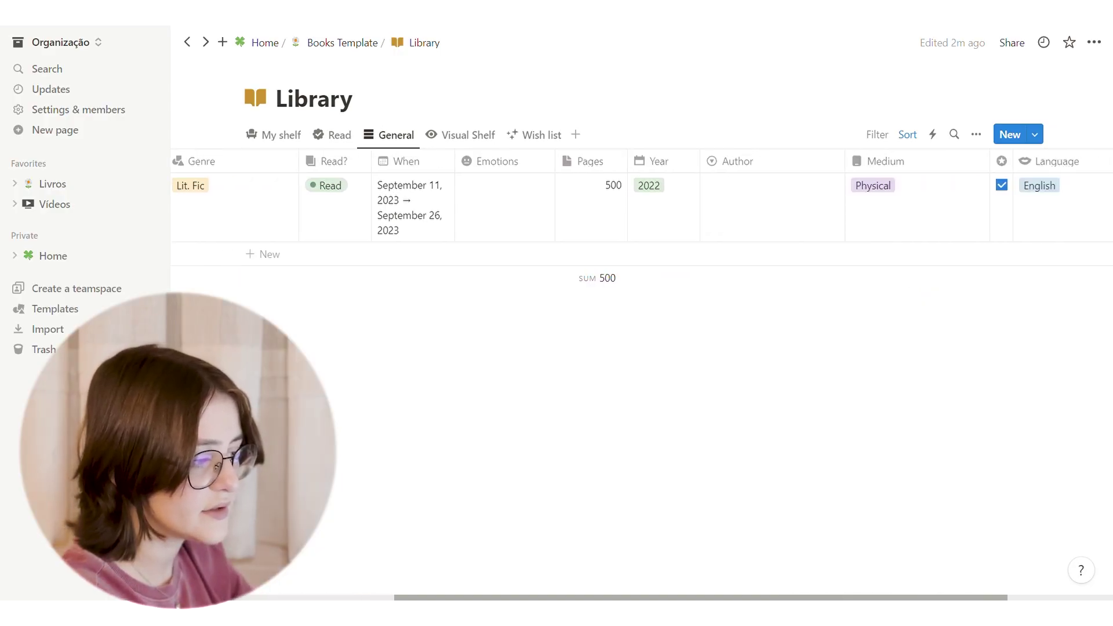
{"action": "left_click", "coordinate": [1009, 161]}
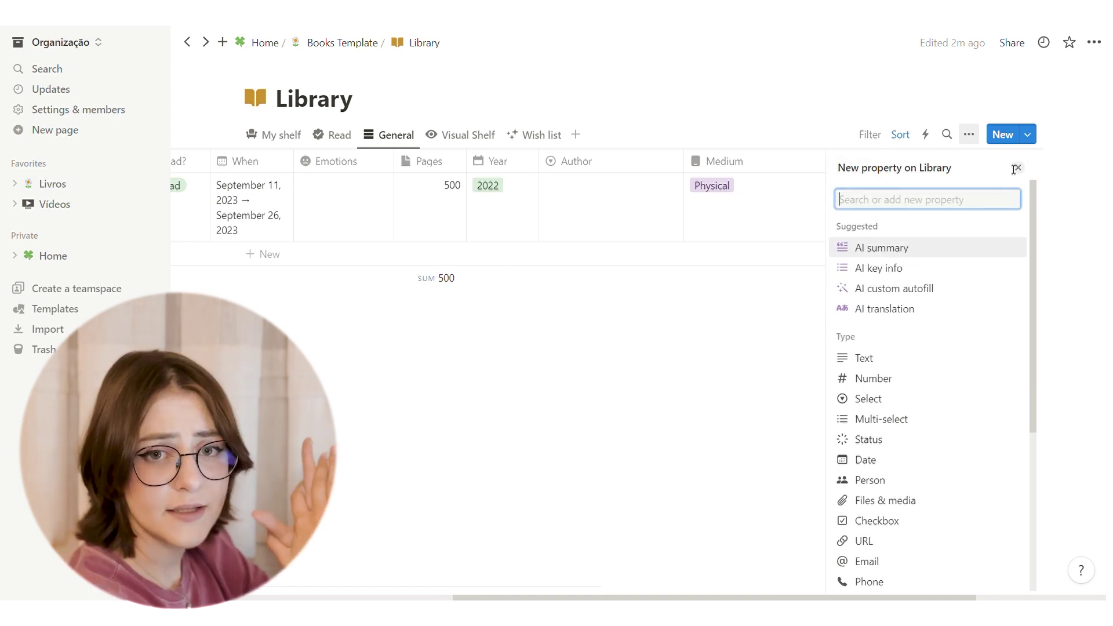
{"action": "scroll", "coordinate": [1043, 225], "scroll_direction": "down", "scroll_amount": 2}
{"action": "scroll", "coordinate": [1043, 225], "scroll_direction": "down", "scroll_amount": 3}
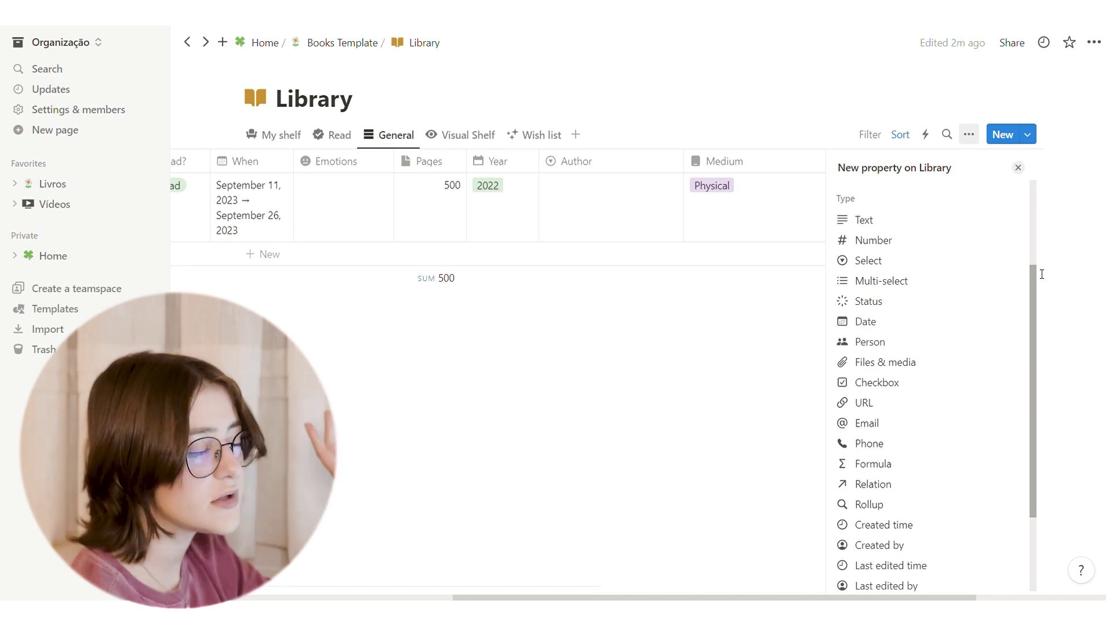
{"action": "left_click", "coordinate": [915, 267]}
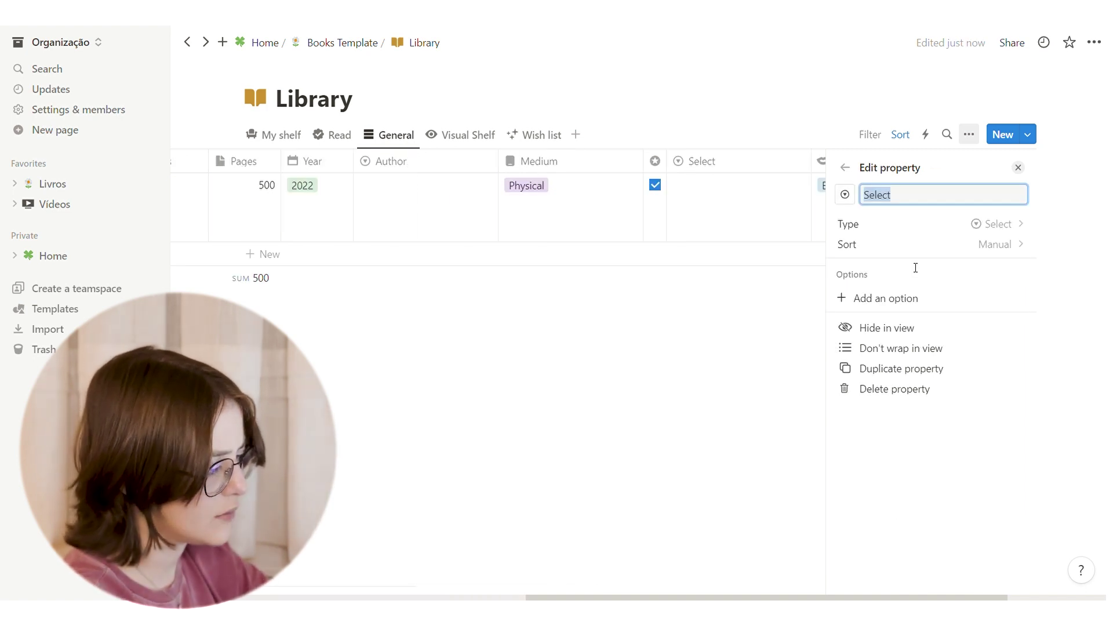
{"action": "type", "text": "Cover Type"}
{"action": "key", "text": "Return"}
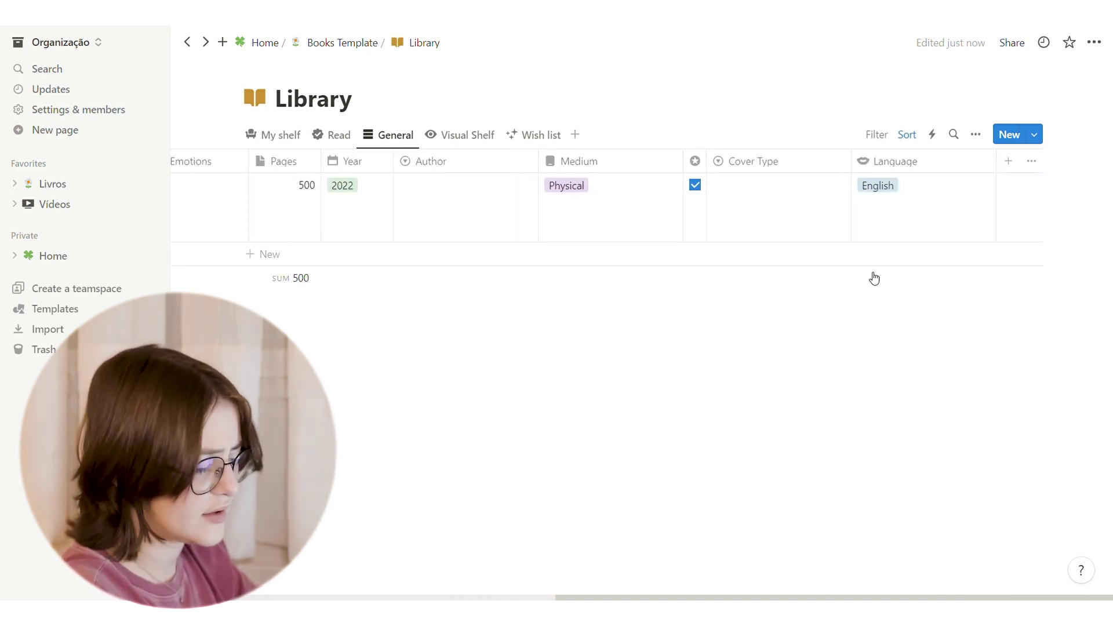
- Create the Cover Type options Paper back and Hard Back from Example book's cell
{"action": "left_click", "coordinate": [802, 204]}
{"action": "type", "text": "Paper"}
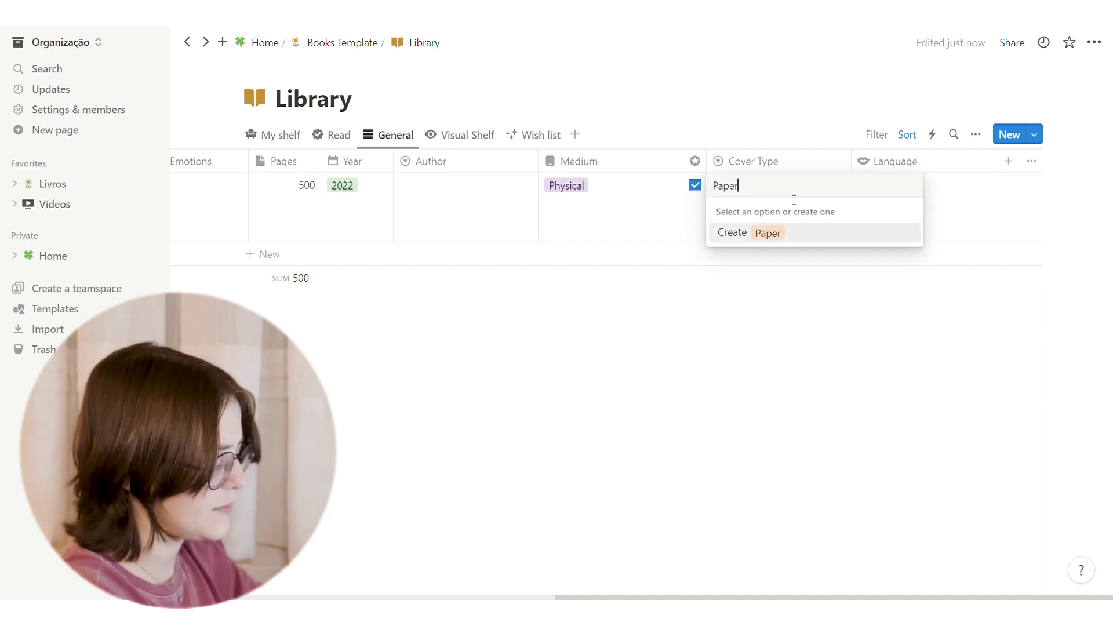
{"action": "type", "text": " back"}
{"action": "key", "text": "Return"}
{"action": "type", "text": "Hard "}
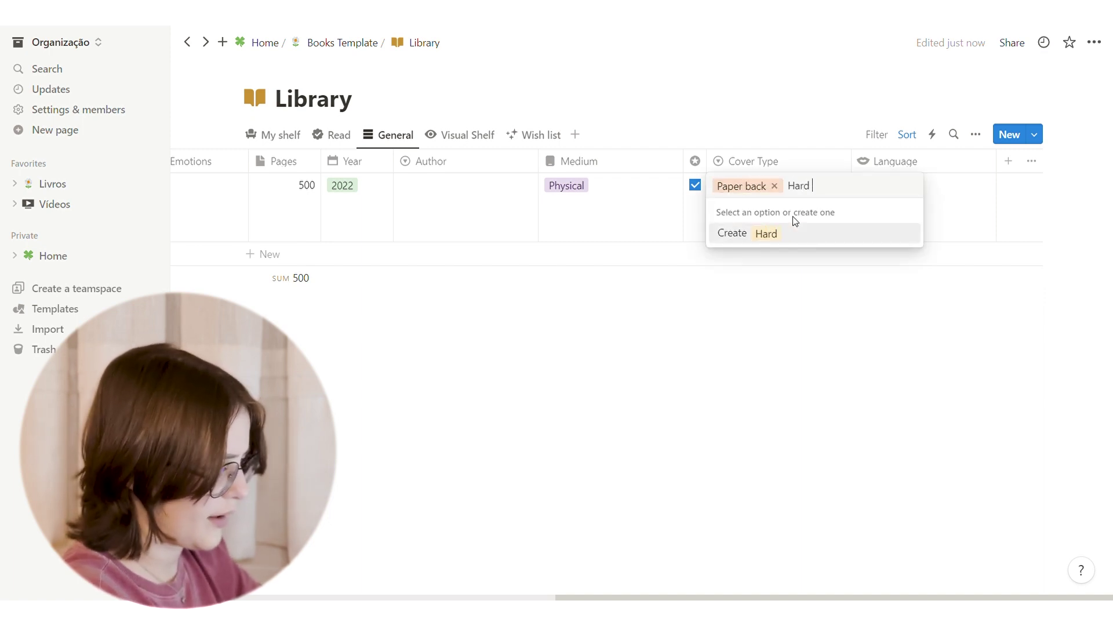
{"action": "type", "text": "Back"}
{"action": "key", "text": "Return"}
{"action": "left_click", "coordinate": [786, 200]}
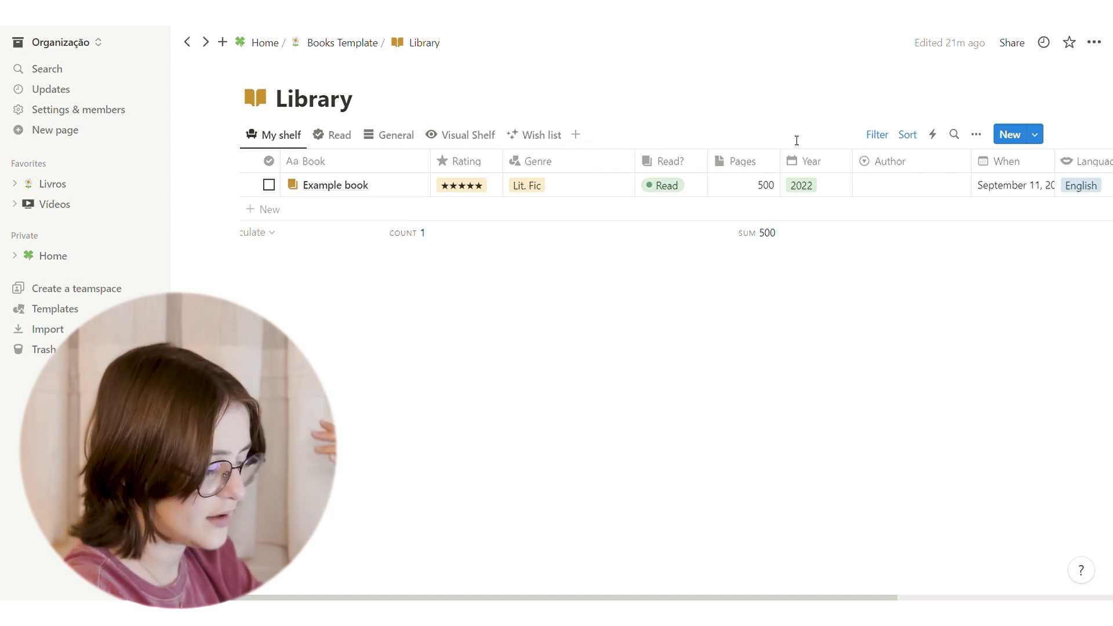
- Look at the view options and layout settings of the My shelf view
{"action": "left_click", "coordinate": [976, 135]}
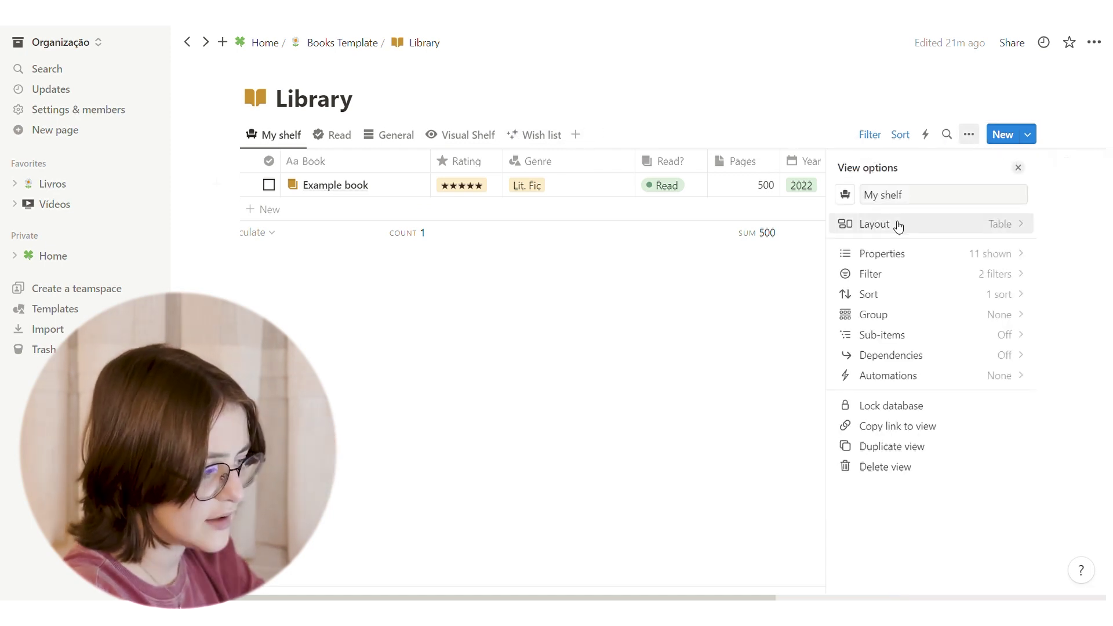
{"action": "left_click", "coordinate": [899, 226]}
{"action": "key", "text": "Escape"}
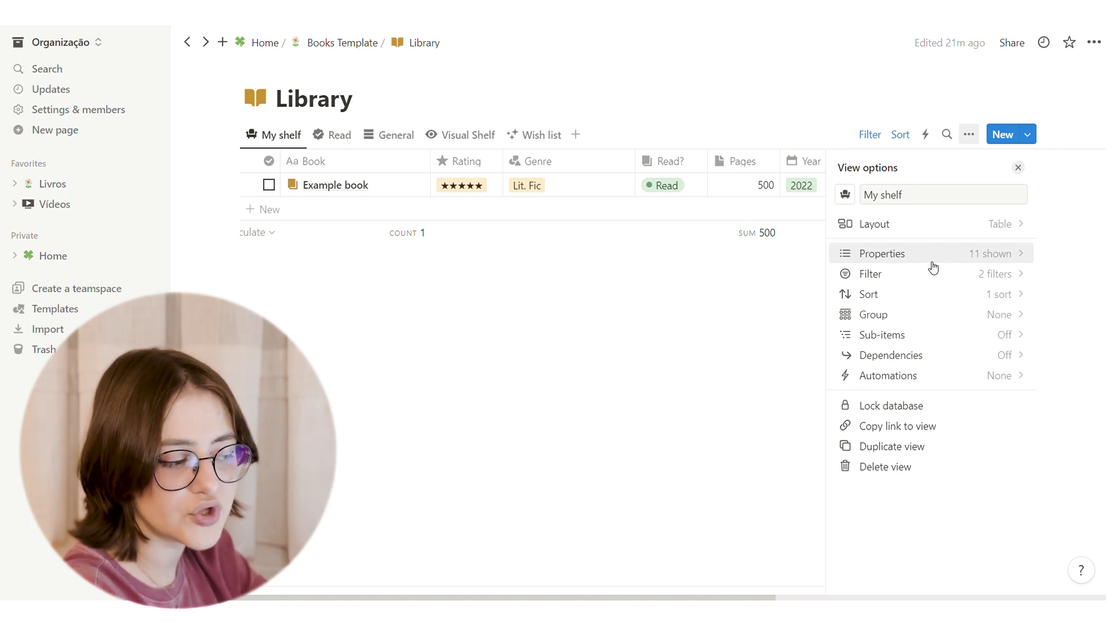
- Hide the Rating property in the My shelf view and show it again
{"action": "left_click", "coordinate": [932, 262]}
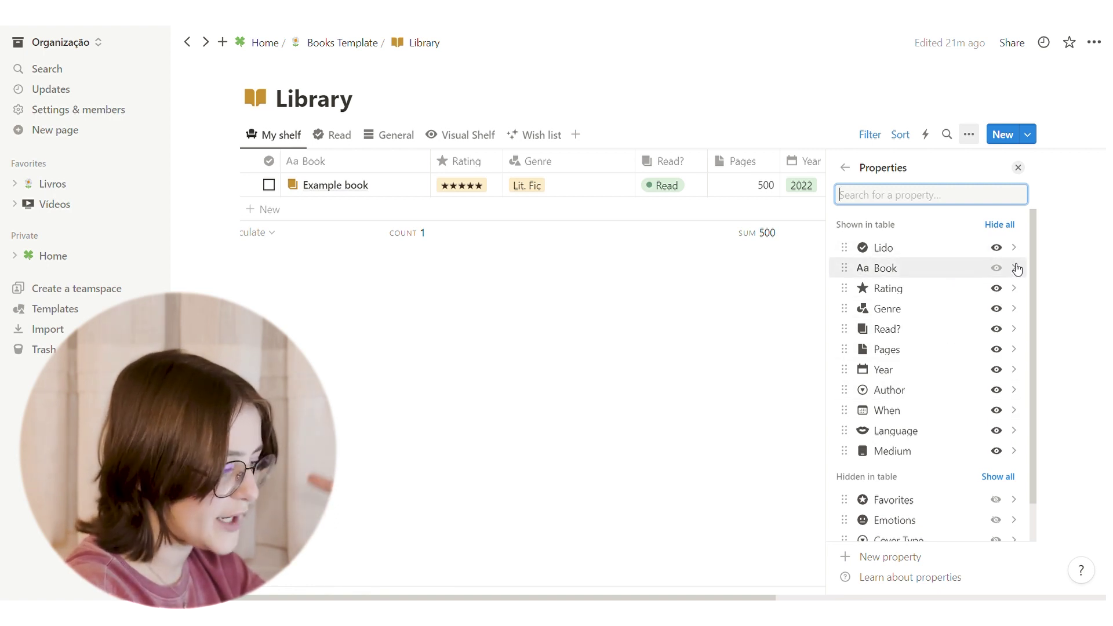
{"action": "left_click", "coordinate": [997, 289]}
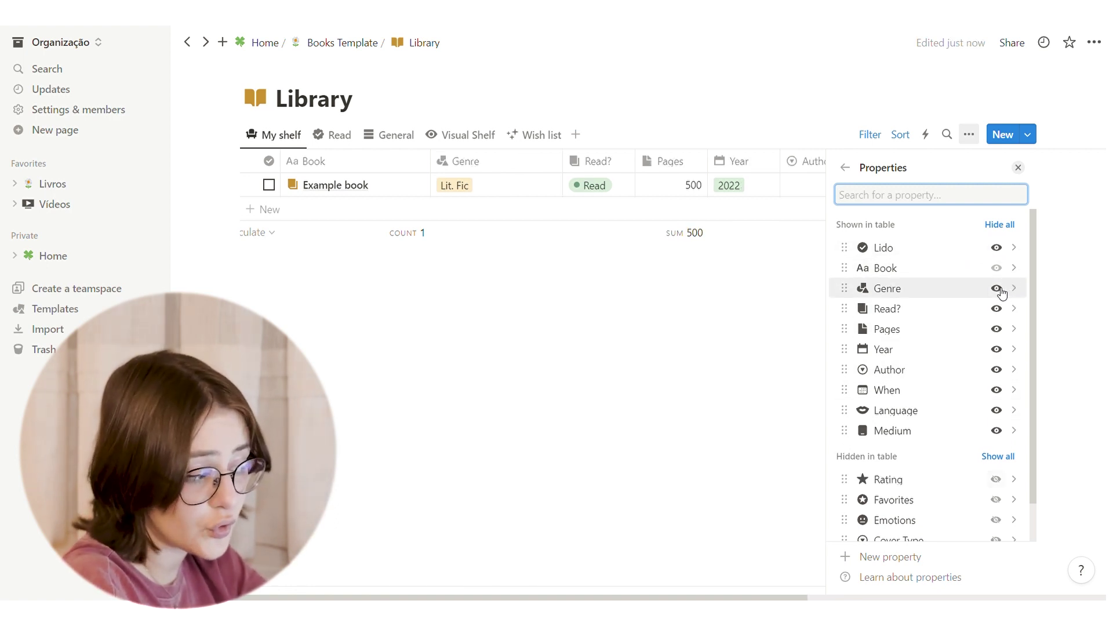
{"action": "scroll", "coordinate": [975, 336], "scroll_direction": "down", "scroll_amount": 1}
{"action": "left_click", "coordinate": [995, 439]}
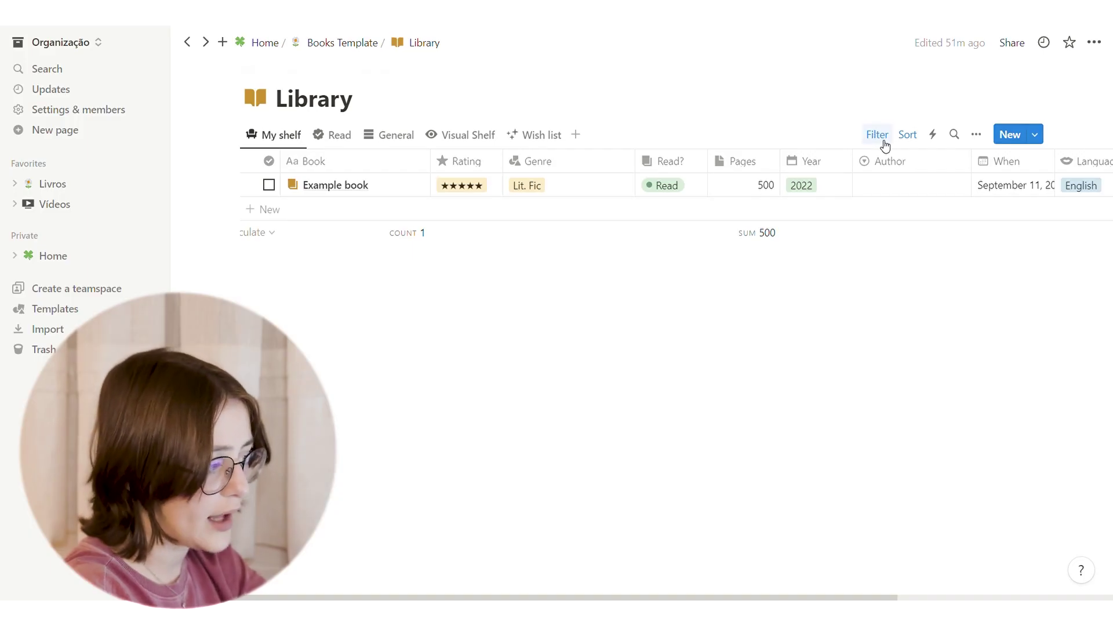
- Look through My shelf's filters, including the Read? status choices and the properties available for a new filter
{"action": "left_click", "coordinate": [888, 143]}
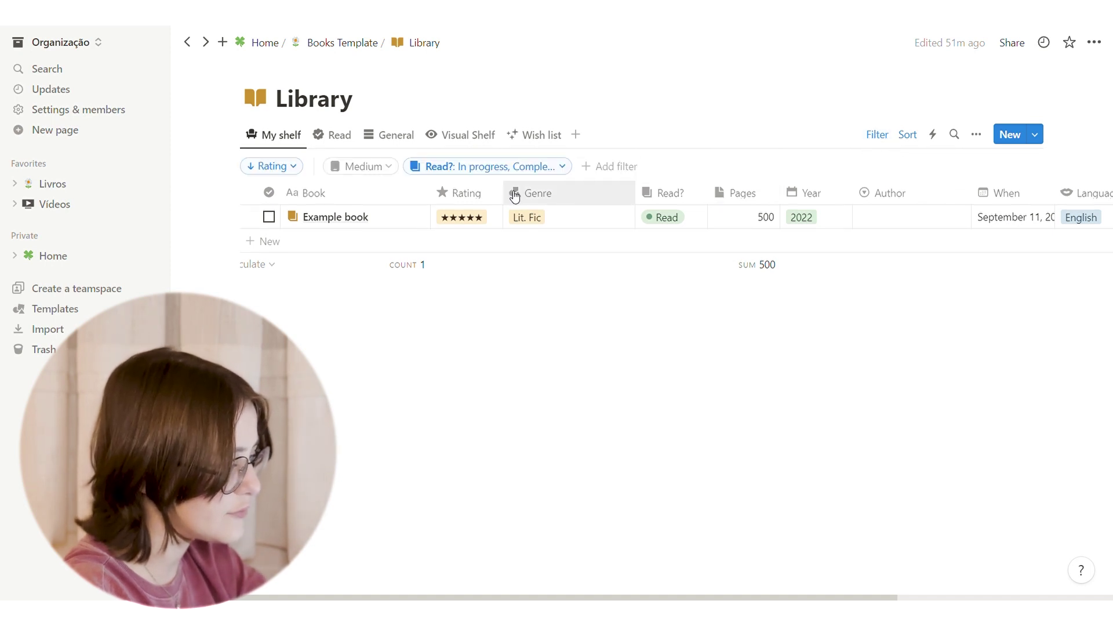
{"action": "left_click", "coordinate": [515, 172]}
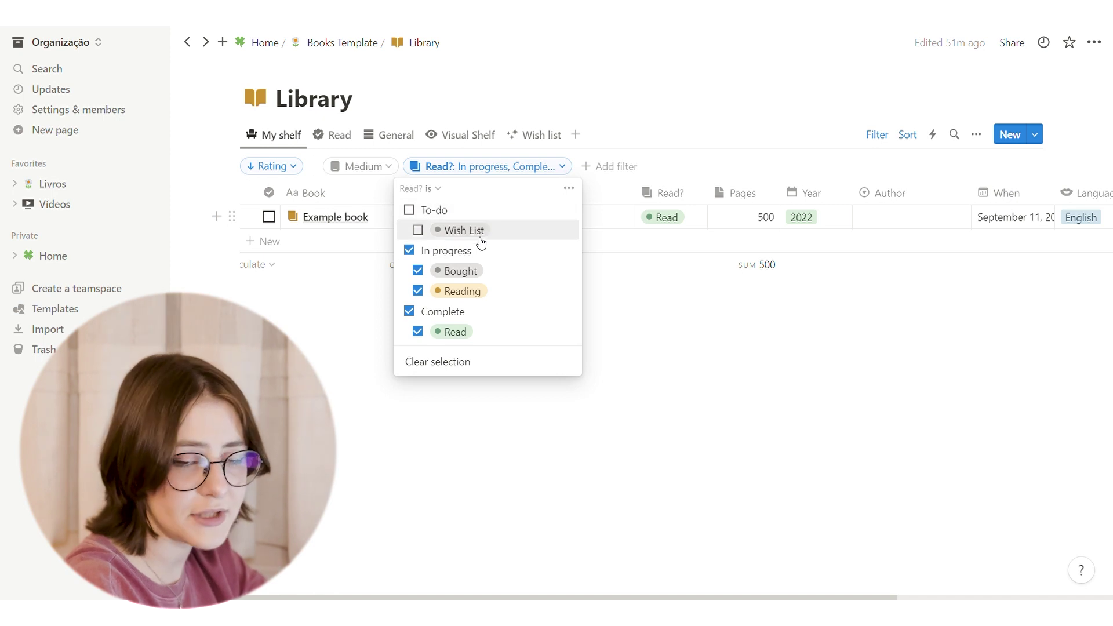
{"action": "left_click", "coordinate": [611, 174]}
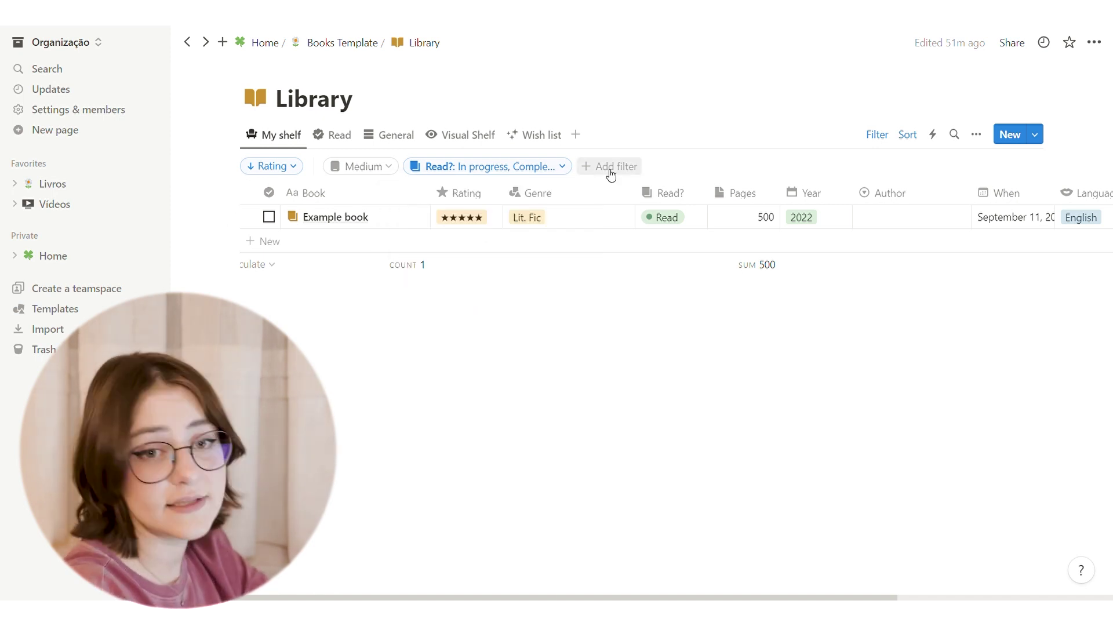
{"action": "left_click", "coordinate": [611, 168]}
{"action": "scroll", "coordinate": [630, 232], "scroll_direction": "down", "scroll_amount": 1}
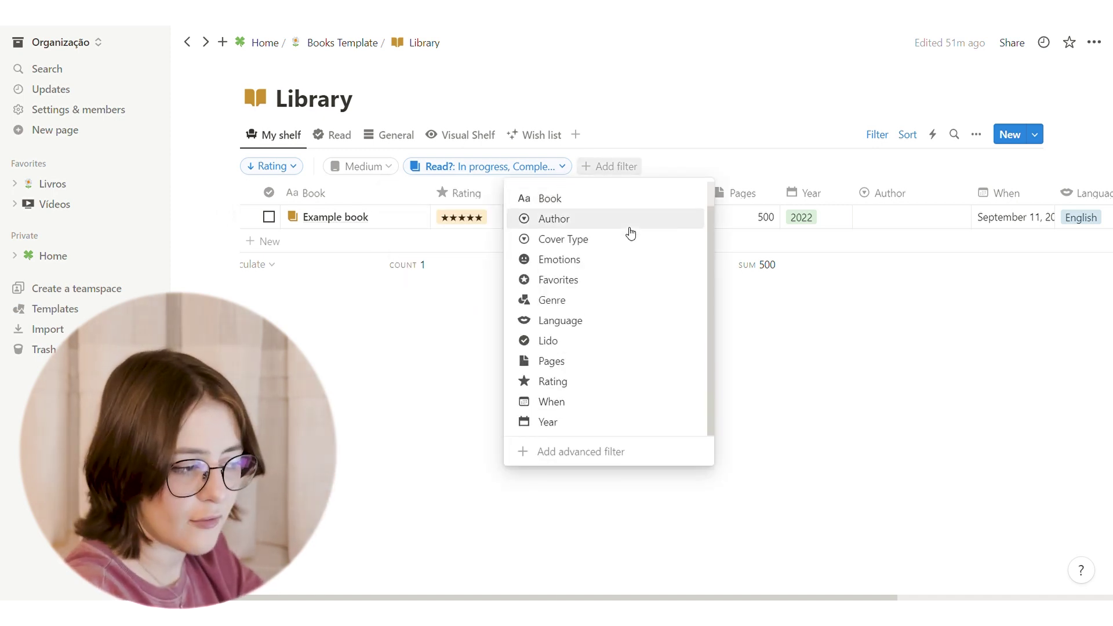
{"action": "scroll", "coordinate": [635, 223], "scroll_direction": "up", "scroll_amount": 1}
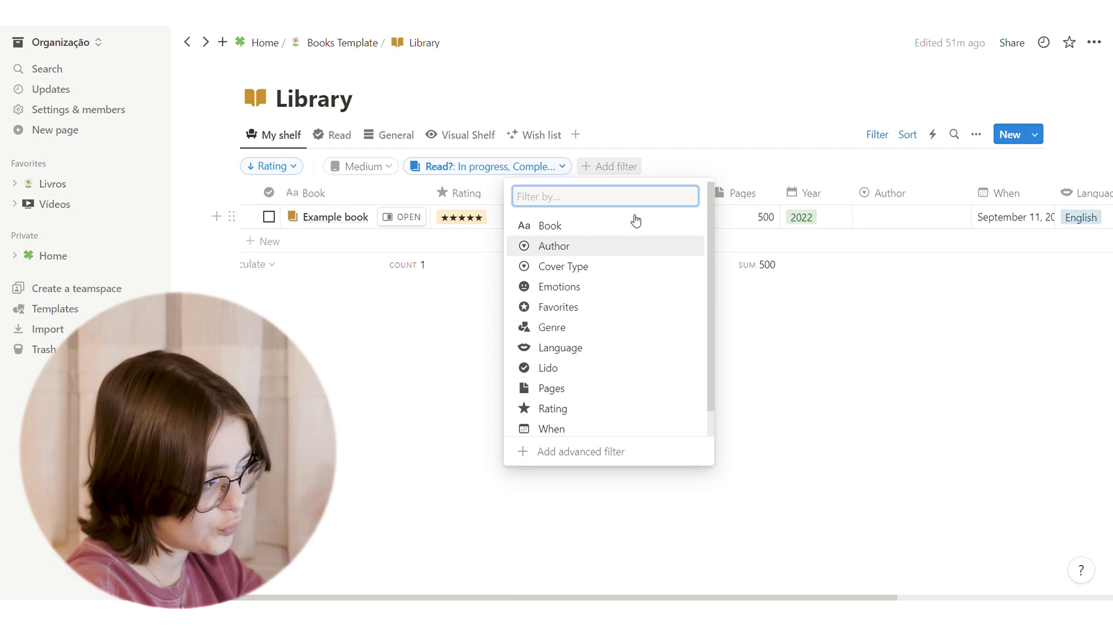
{"action": "left_click", "coordinate": [632, 176]}
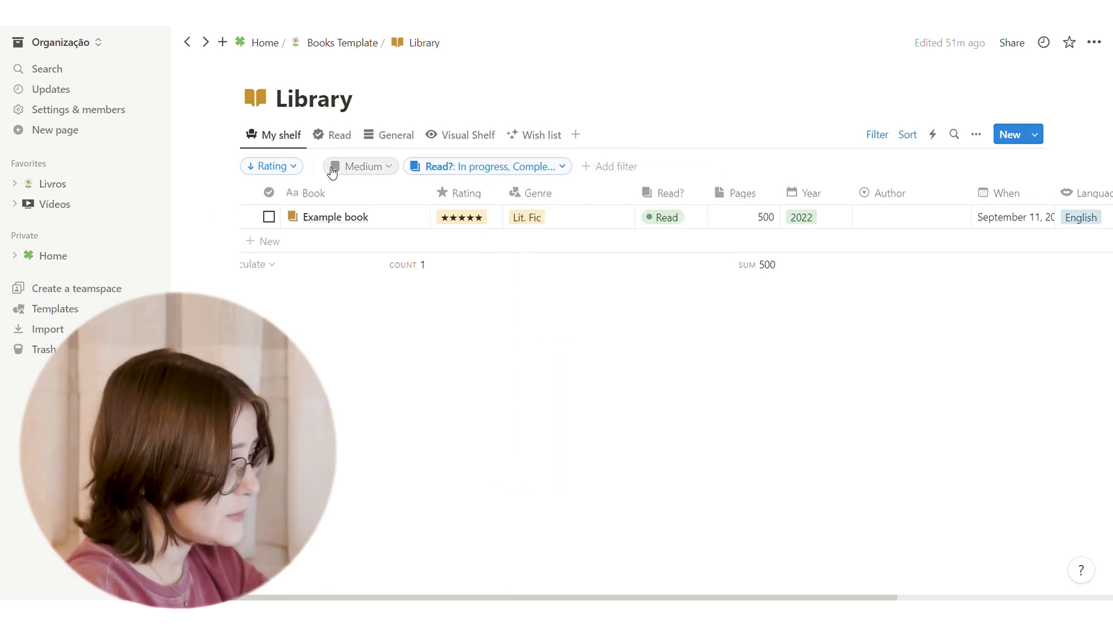
- Look through My shelf's Rating sort settings, including the properties available for changing the sort or adding another one
{"action": "left_click", "coordinate": [302, 173]}
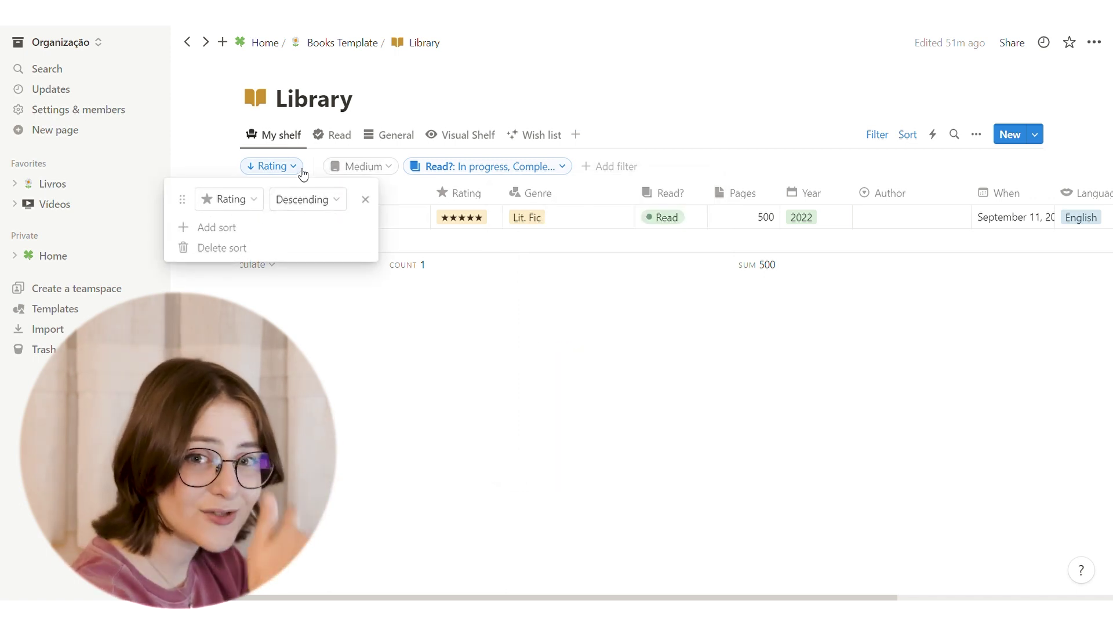
{"action": "left_click", "coordinate": [247, 209]}
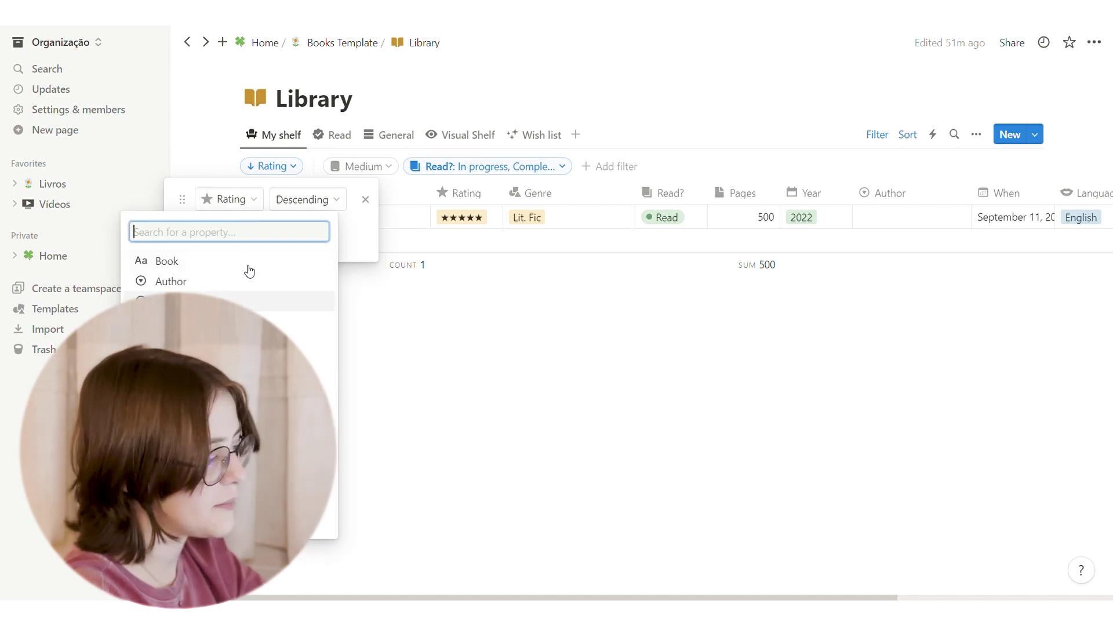
{"action": "left_click", "coordinate": [255, 201]}
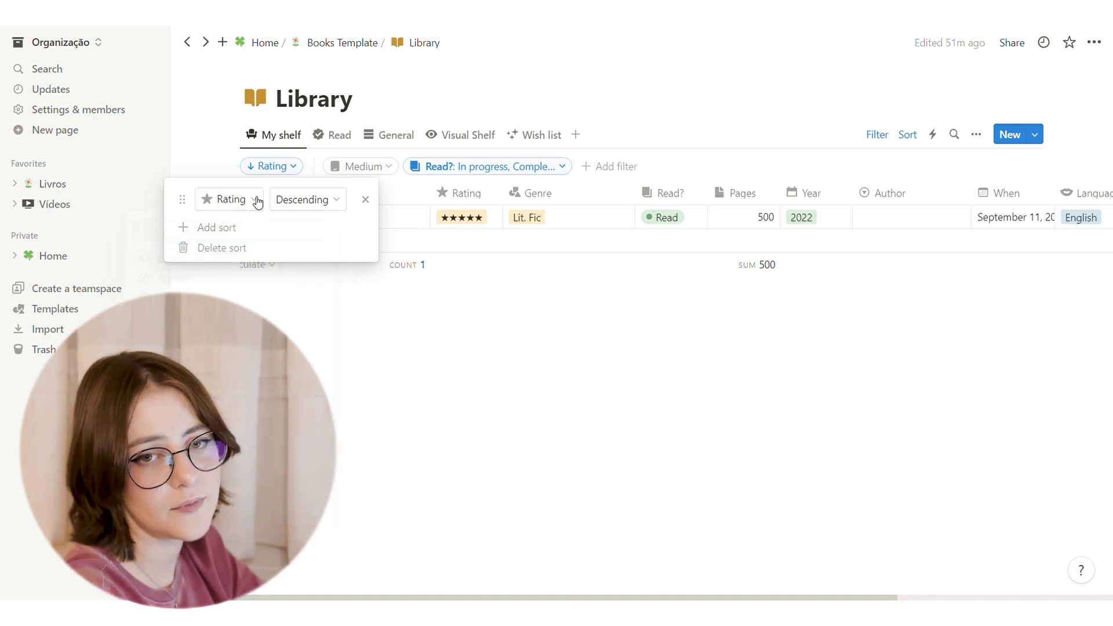
{"action": "left_click", "coordinate": [241, 227]}
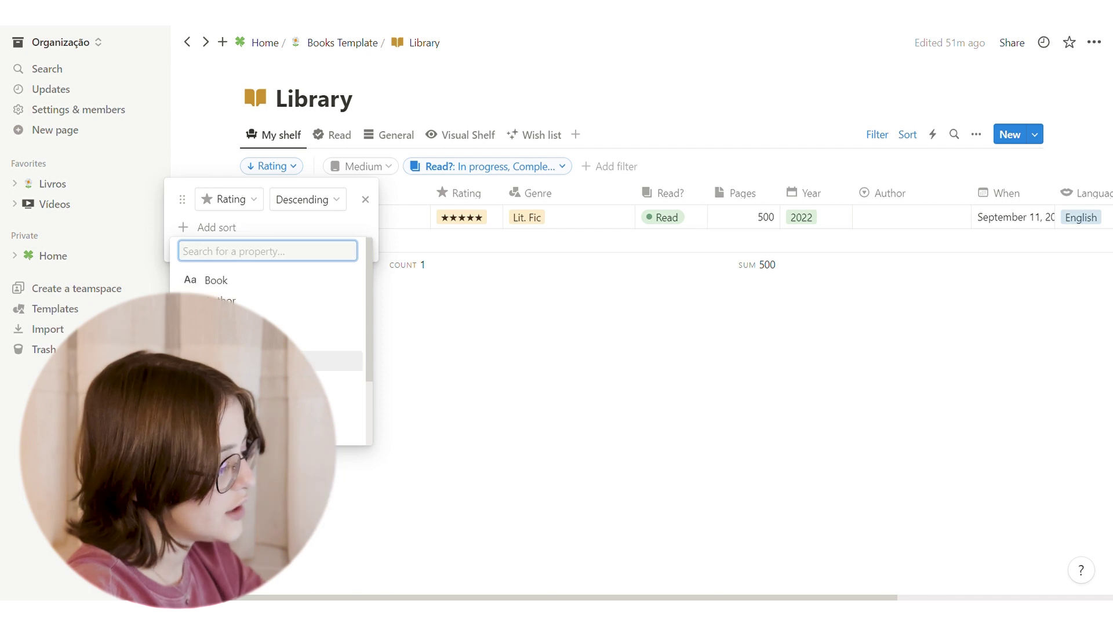
{"action": "scroll", "coordinate": [267, 336], "scroll_direction": "down", "scroll_amount": 3}
{"action": "key", "text": "Escape"}
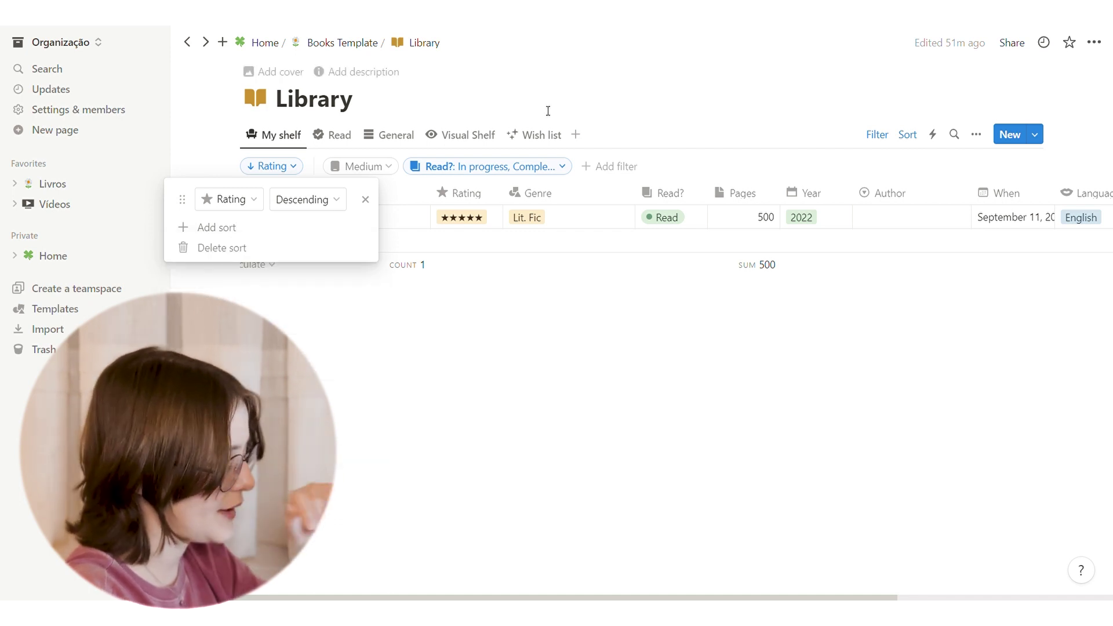
{"action": "left_click", "coordinate": [646, 102]}
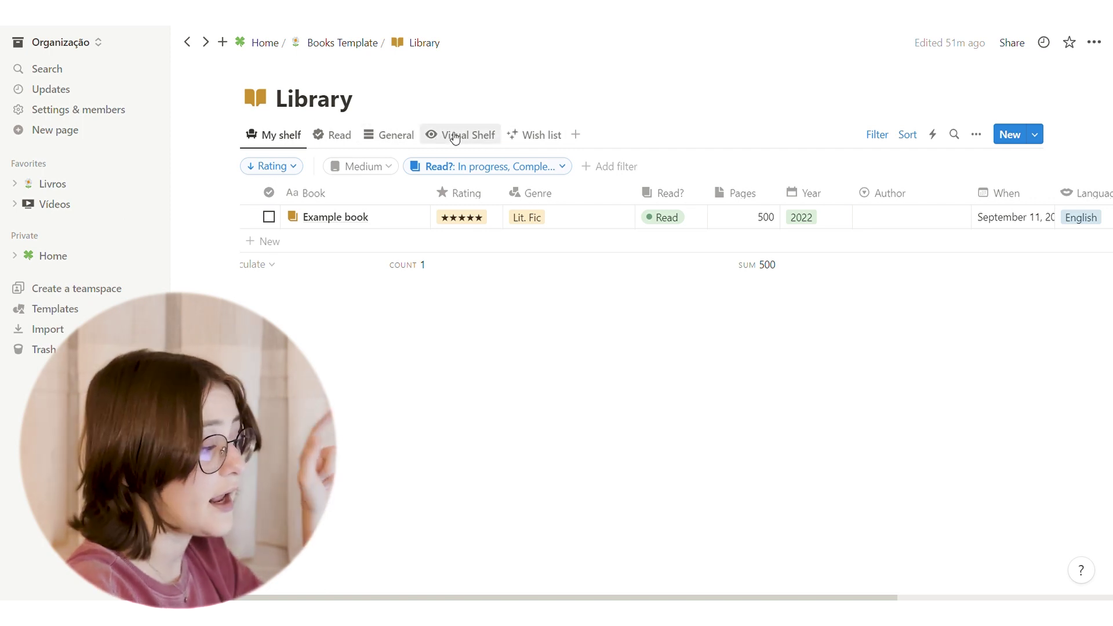
- Add a new table view to the Library database and delete it again
{"action": "left_click", "coordinate": [586, 137]}
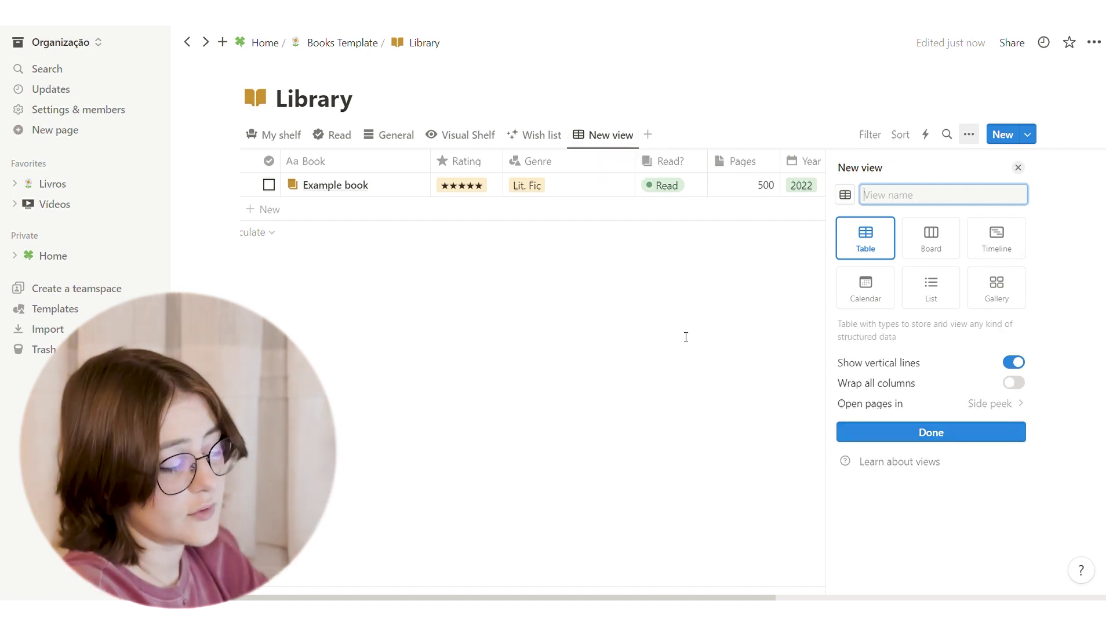
{"action": "left_click", "coordinate": [678, 387]}
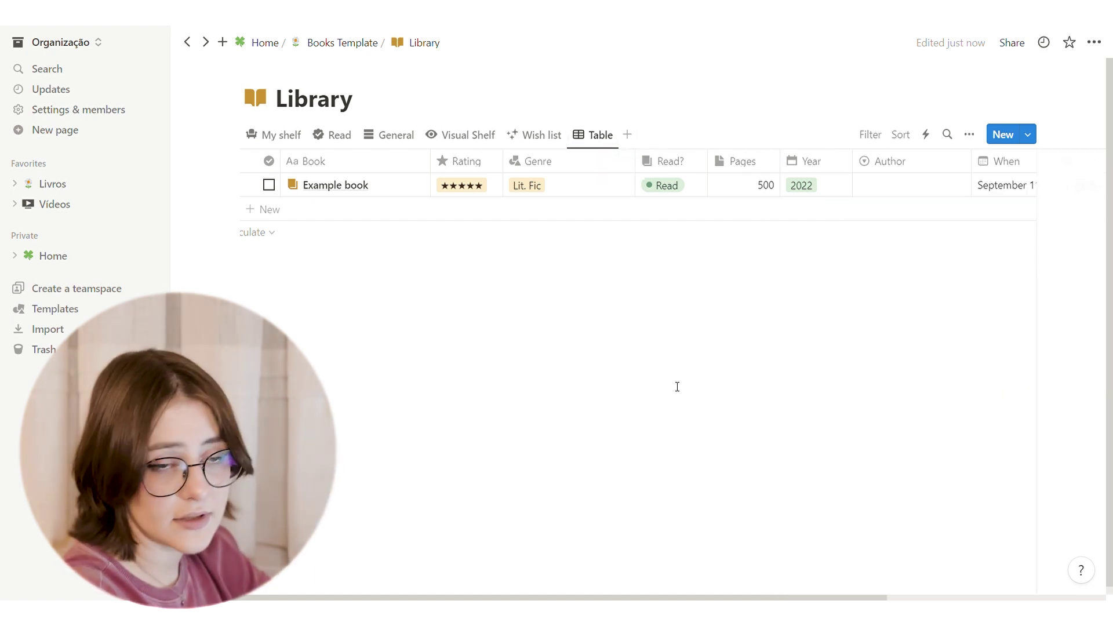
{"action": "left_click", "coordinate": [606, 138]}
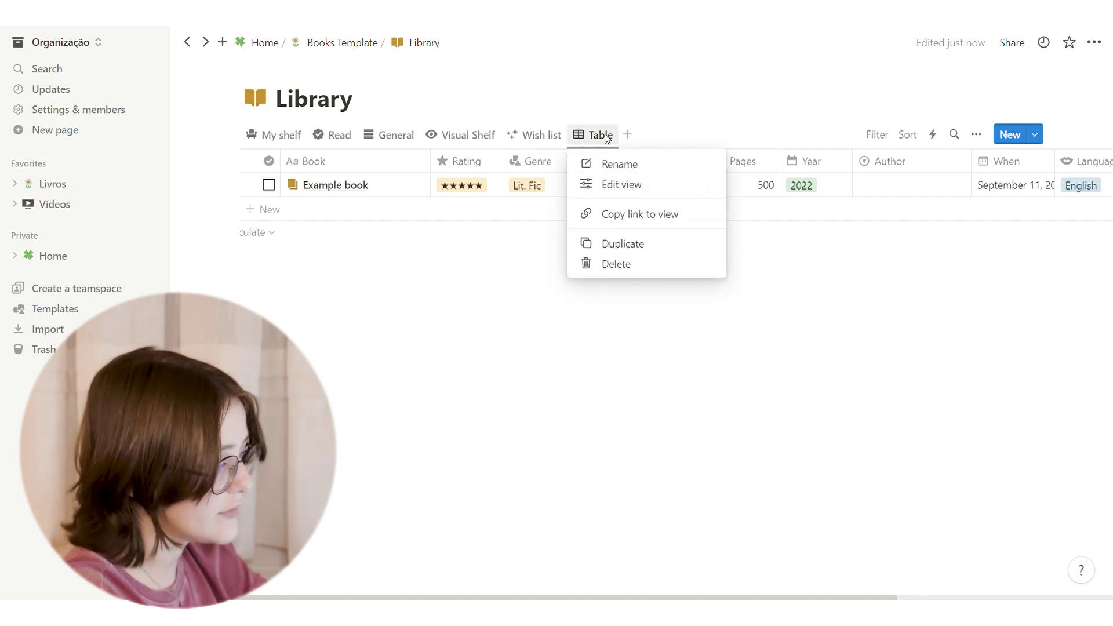
{"action": "left_click", "coordinate": [631, 268]}
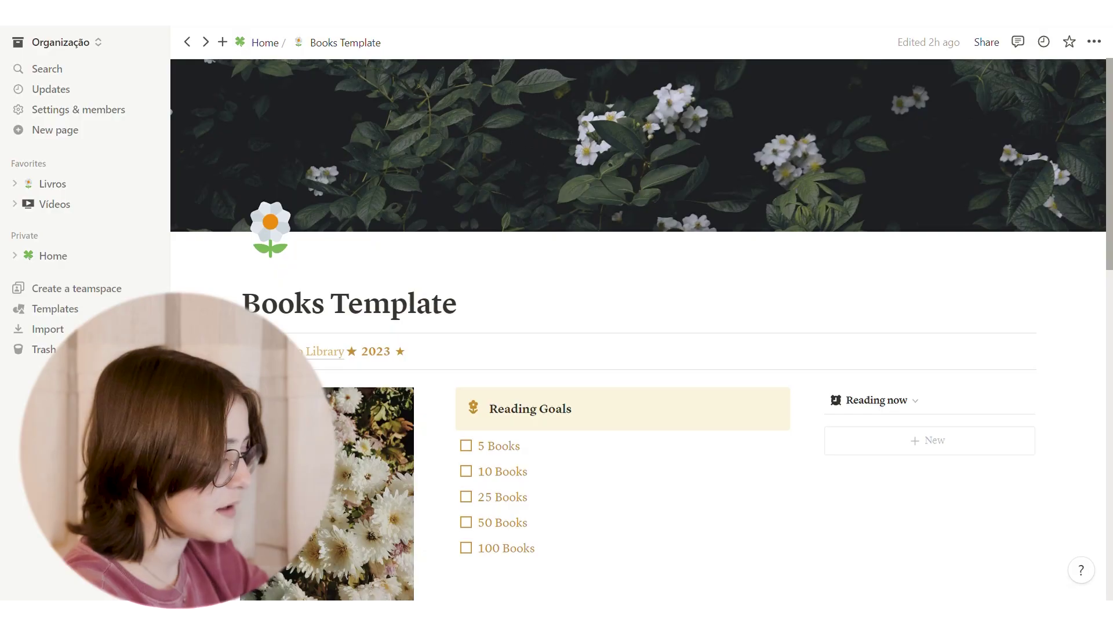
- Add a new genre page under Menus on the Books Template page and open it
{"action": "scroll", "coordinate": [642, 329], "scroll_direction": "down", "scroll_amount": 2}
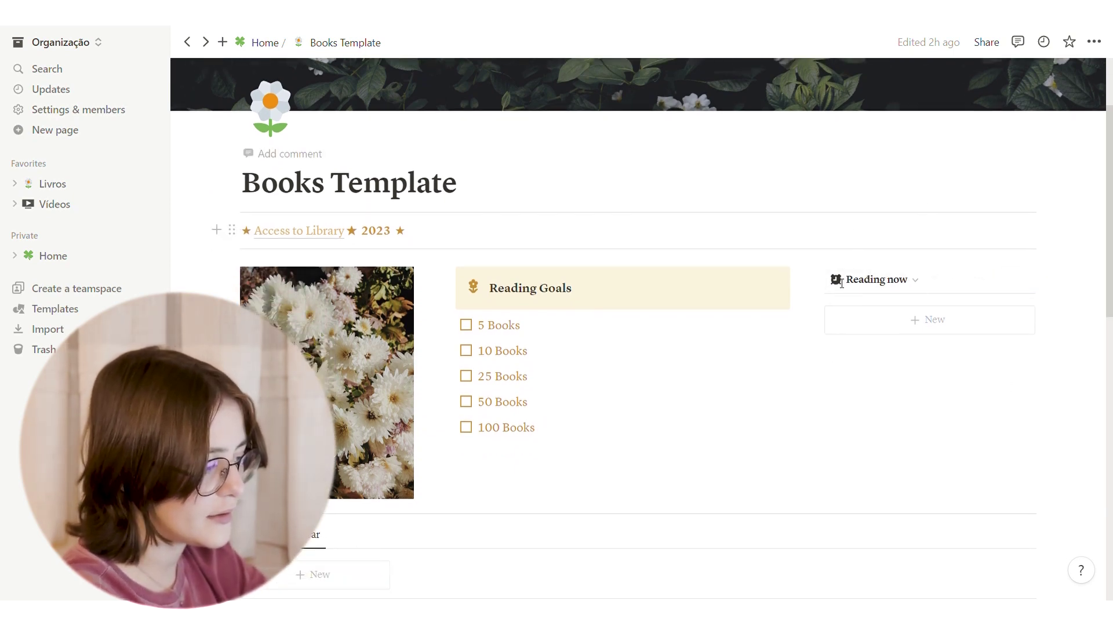
{"action": "scroll", "coordinate": [887, 264], "scroll_direction": "down", "scroll_amount": 5}
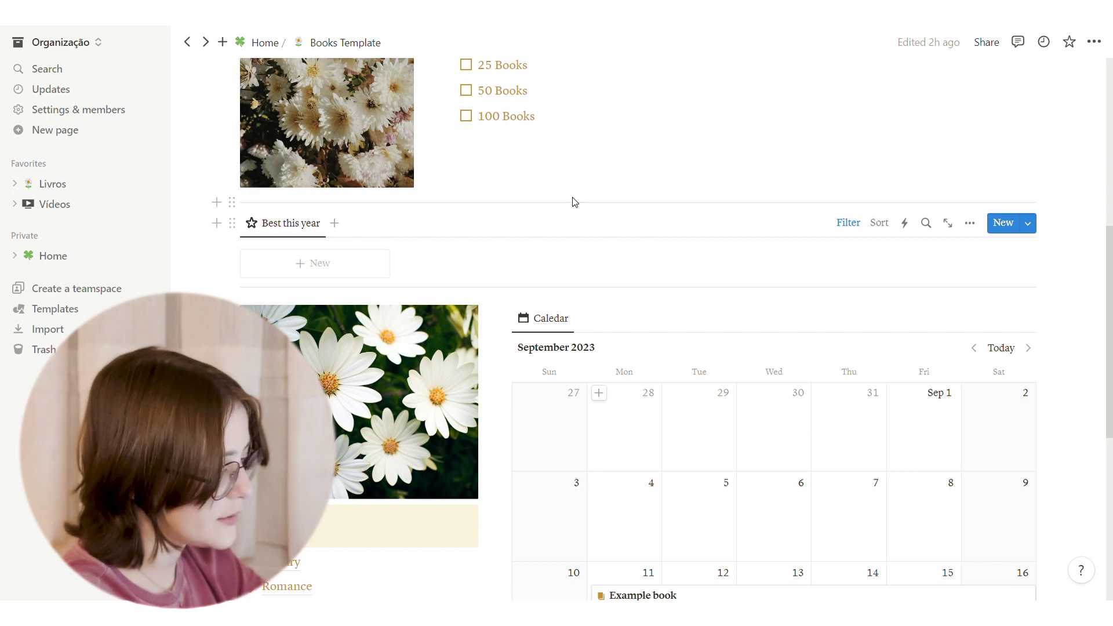
{"action": "scroll", "coordinate": [636, 338], "scroll_direction": "down", "scroll_amount": 4}
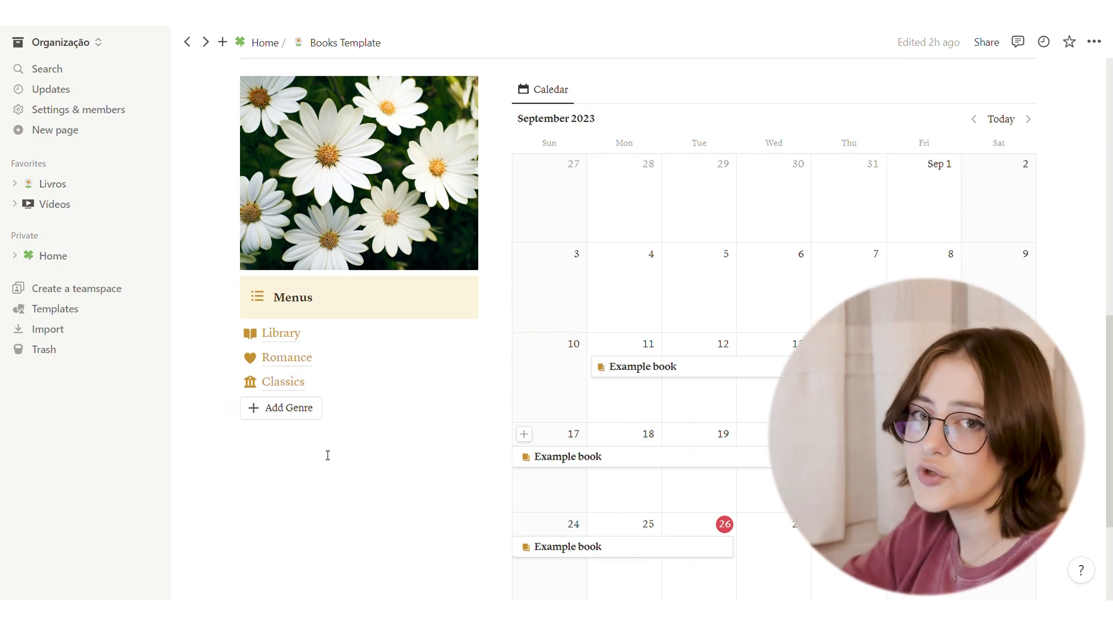
{"action": "scroll", "coordinate": [444, 458], "scroll_direction": "down", "scroll_amount": 1}
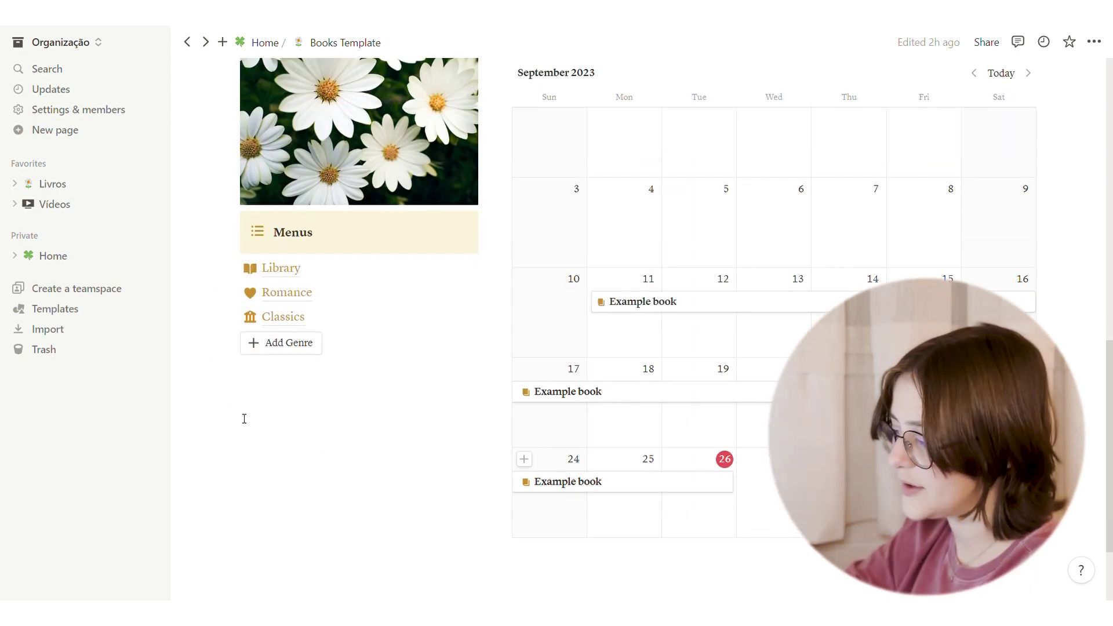
{"action": "left_click", "coordinate": [301, 347]}
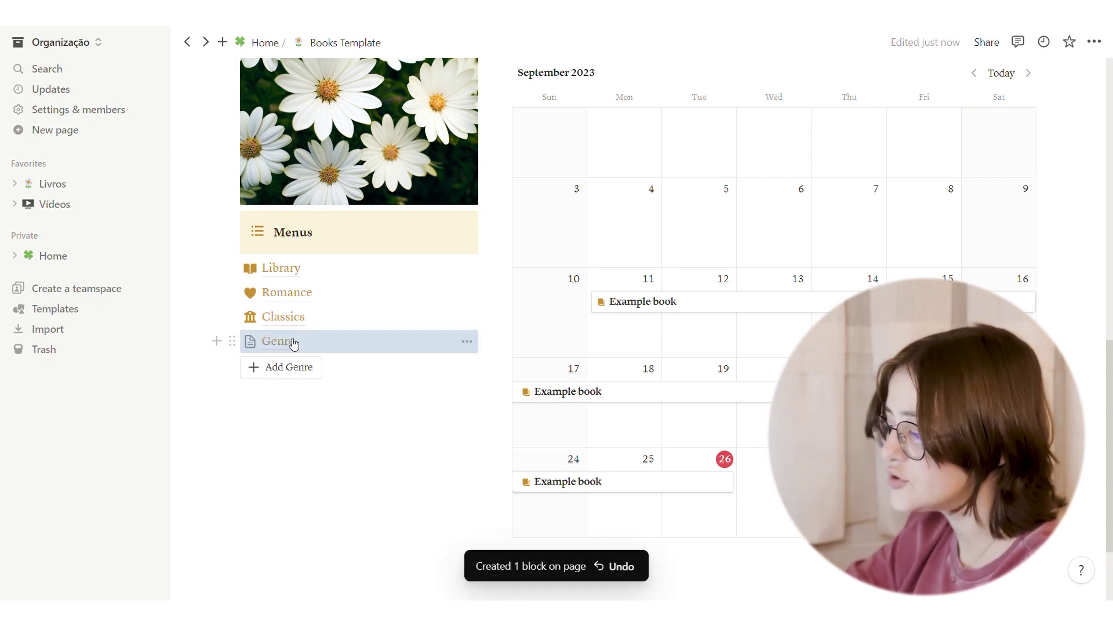
{"action": "left_click", "coordinate": [294, 342]}
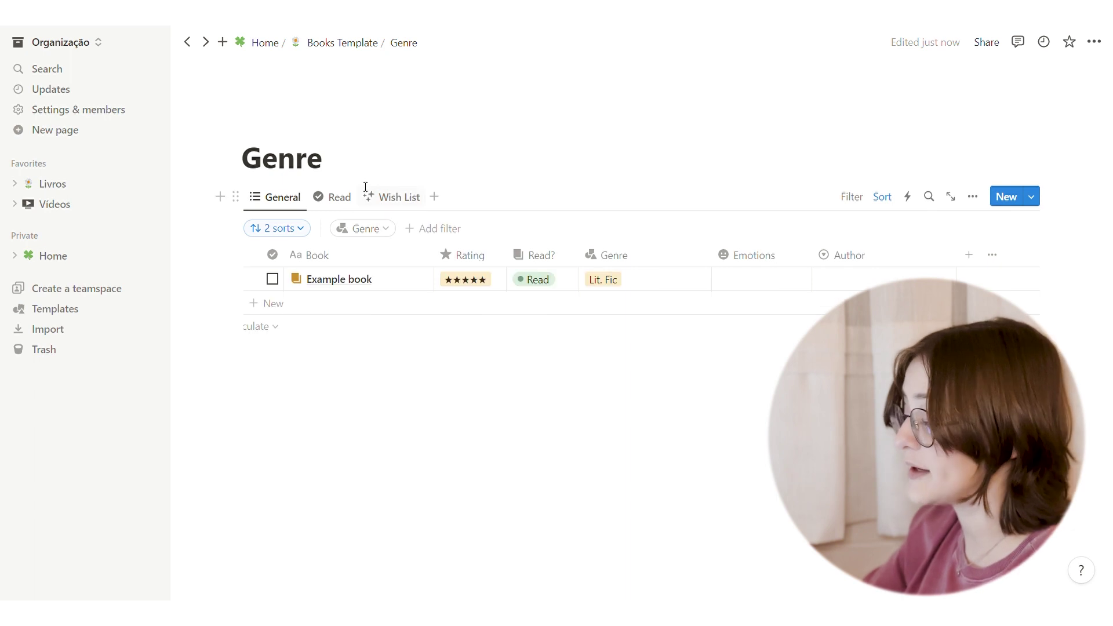
- Rename the new genre page Sci-Fi and filter its General view to books whose Genre contains Sci-Fi
{"action": "left_click_drag", "start_coordinate": [323, 163], "coordinate": [242, 166]}
{"action": "type", "text": "Sci-Fi"}
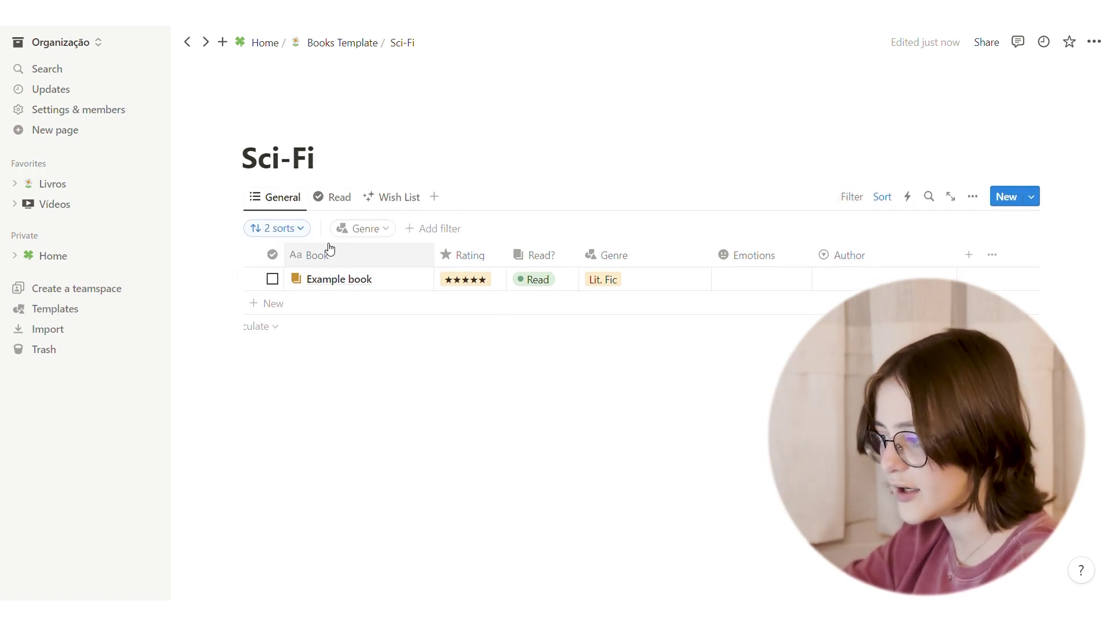
{"action": "left_click", "coordinate": [388, 234]}
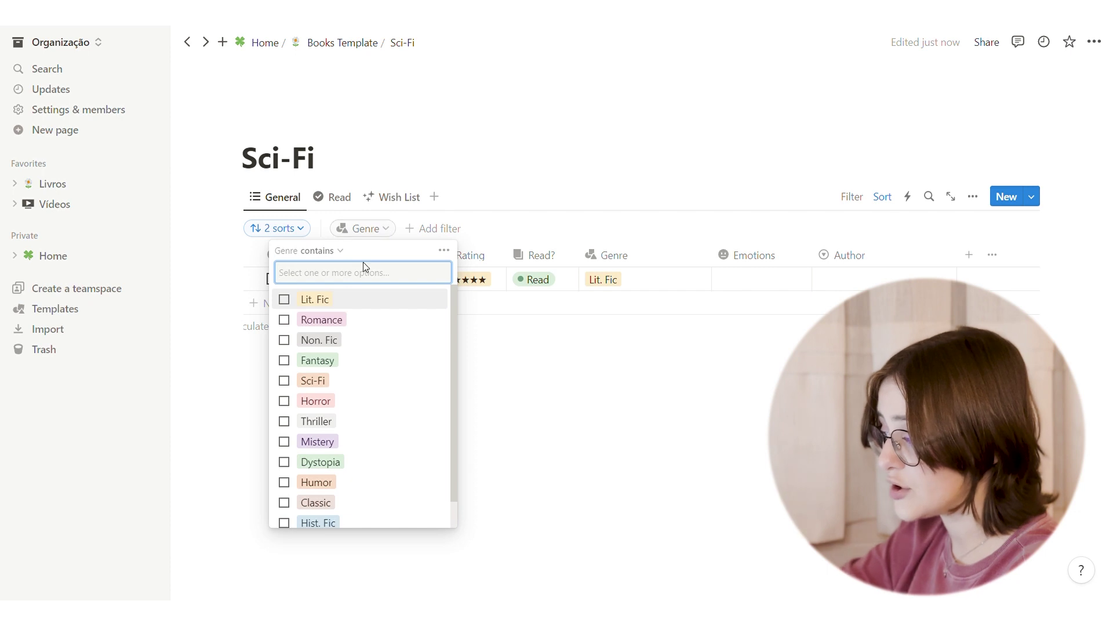
{"action": "left_click", "coordinate": [370, 388]}
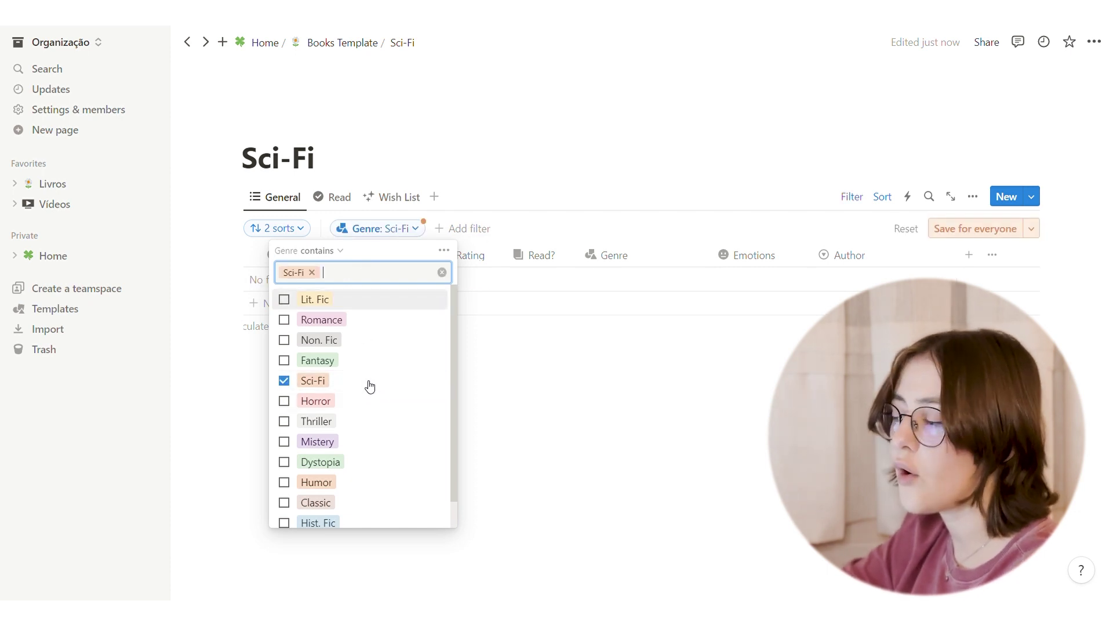